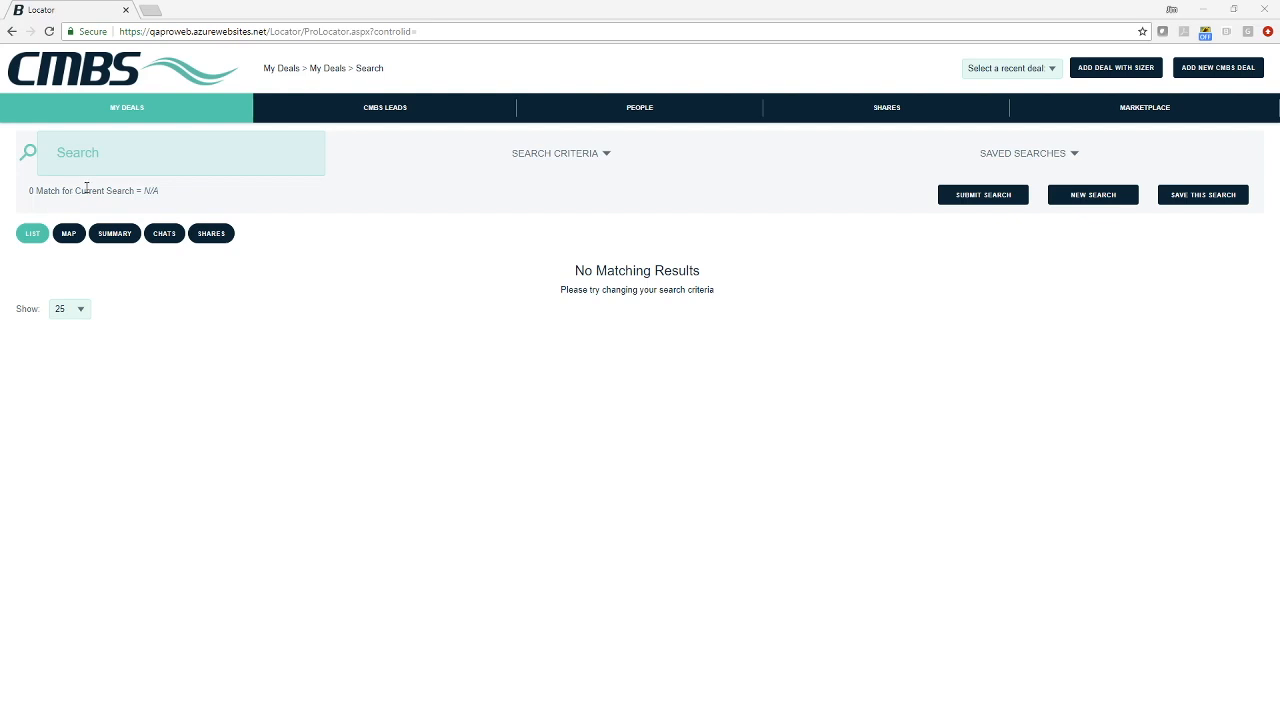
# Start a new deal with sizer named Sausalito Office, with property type Office and 10,000 primary units
pyautogui.click(1124, 74)
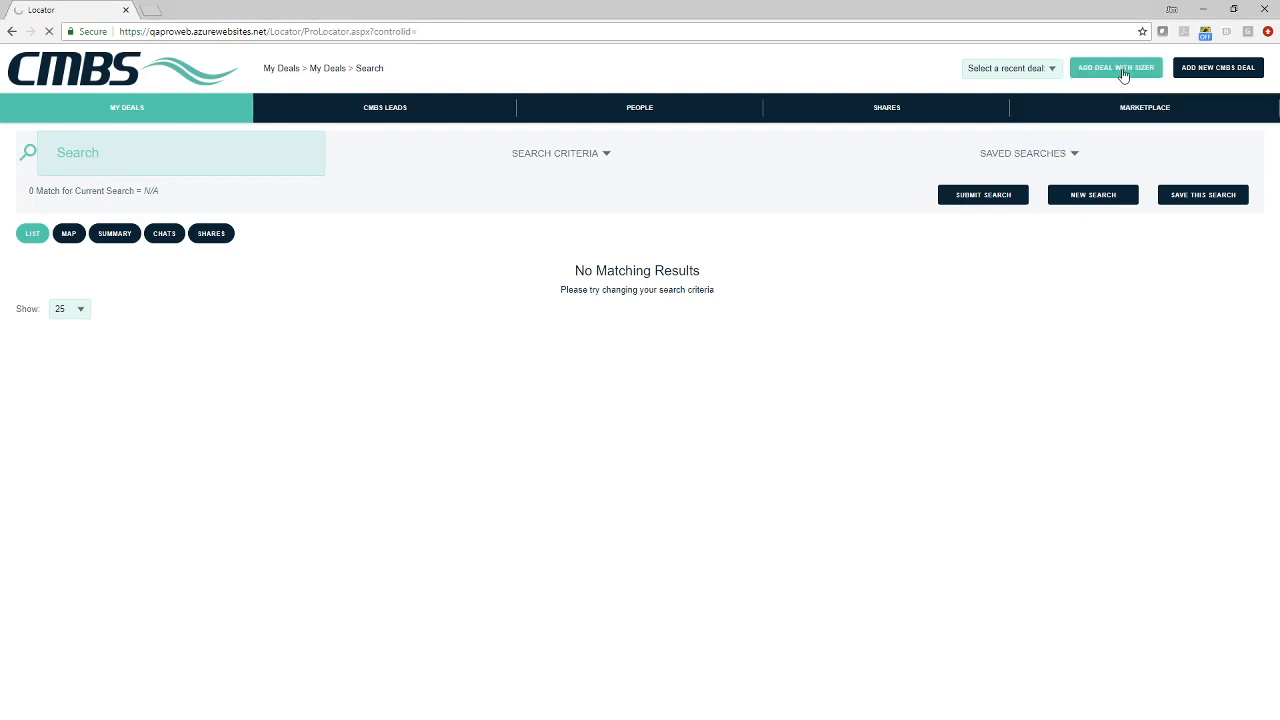
pyautogui.click(483, 200)
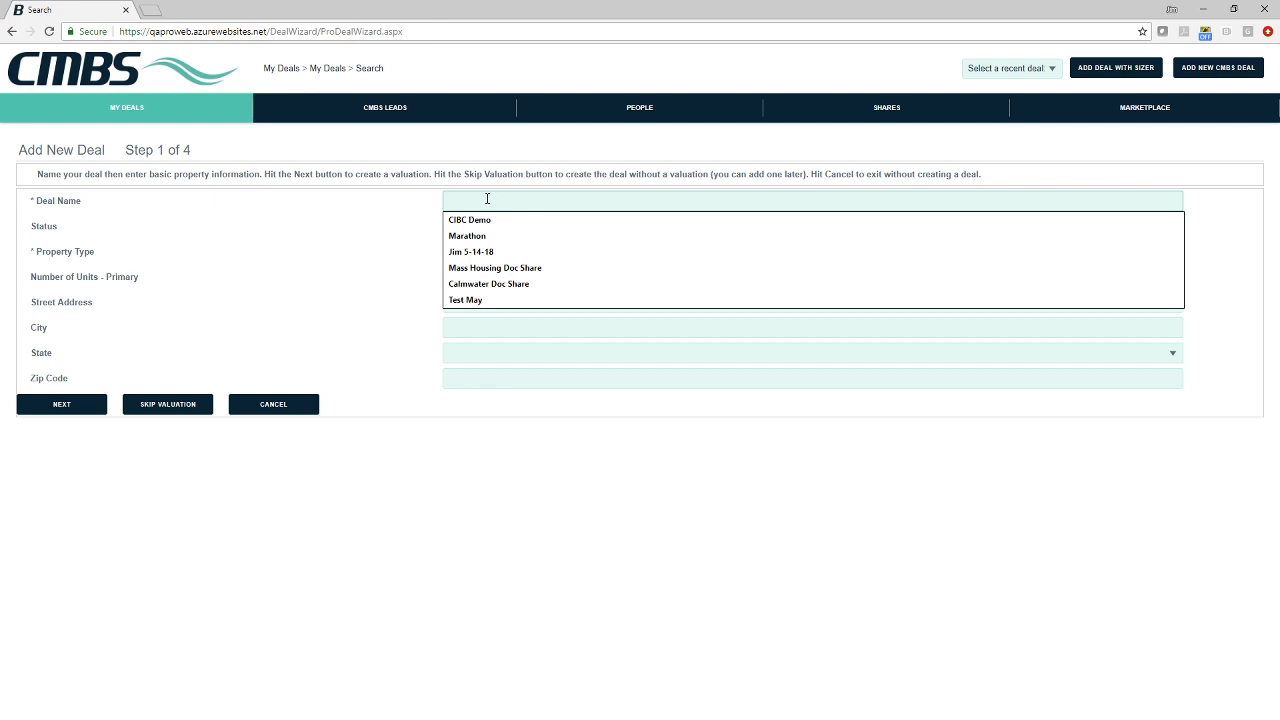
pyautogui.write('Sausalito Office')
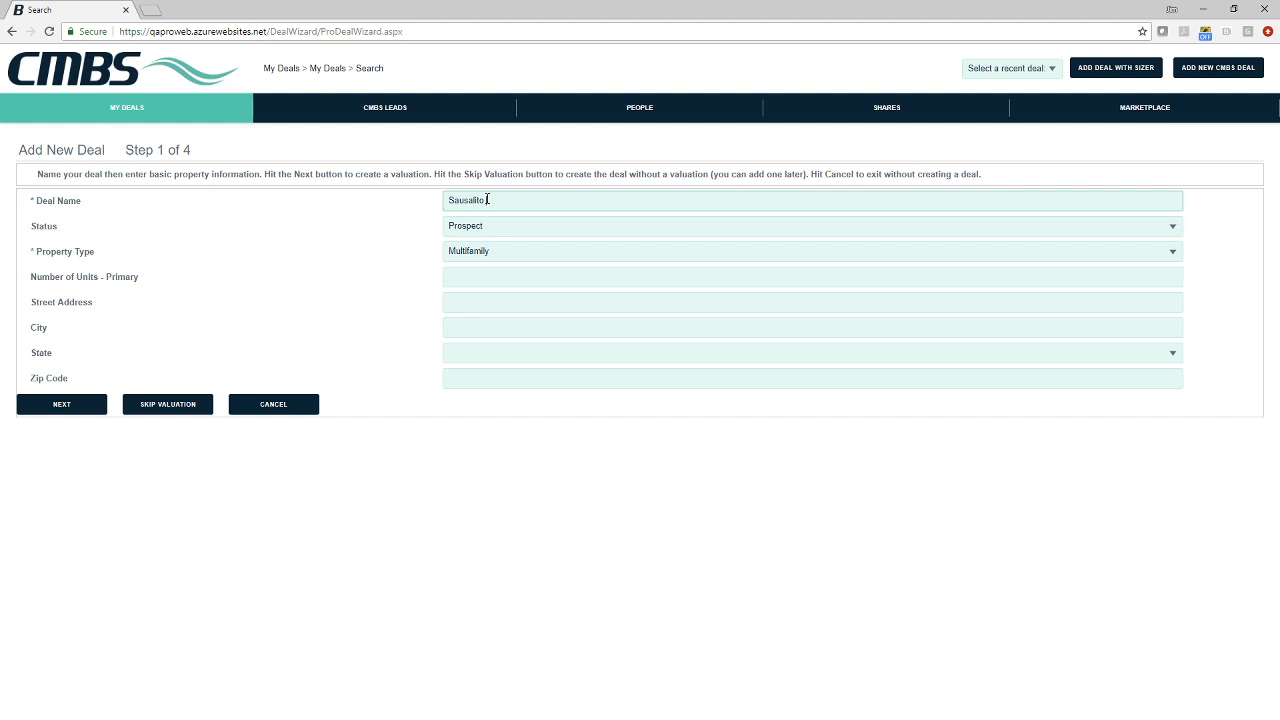
pyautogui.click(505, 251)
pyautogui.click(500, 279)
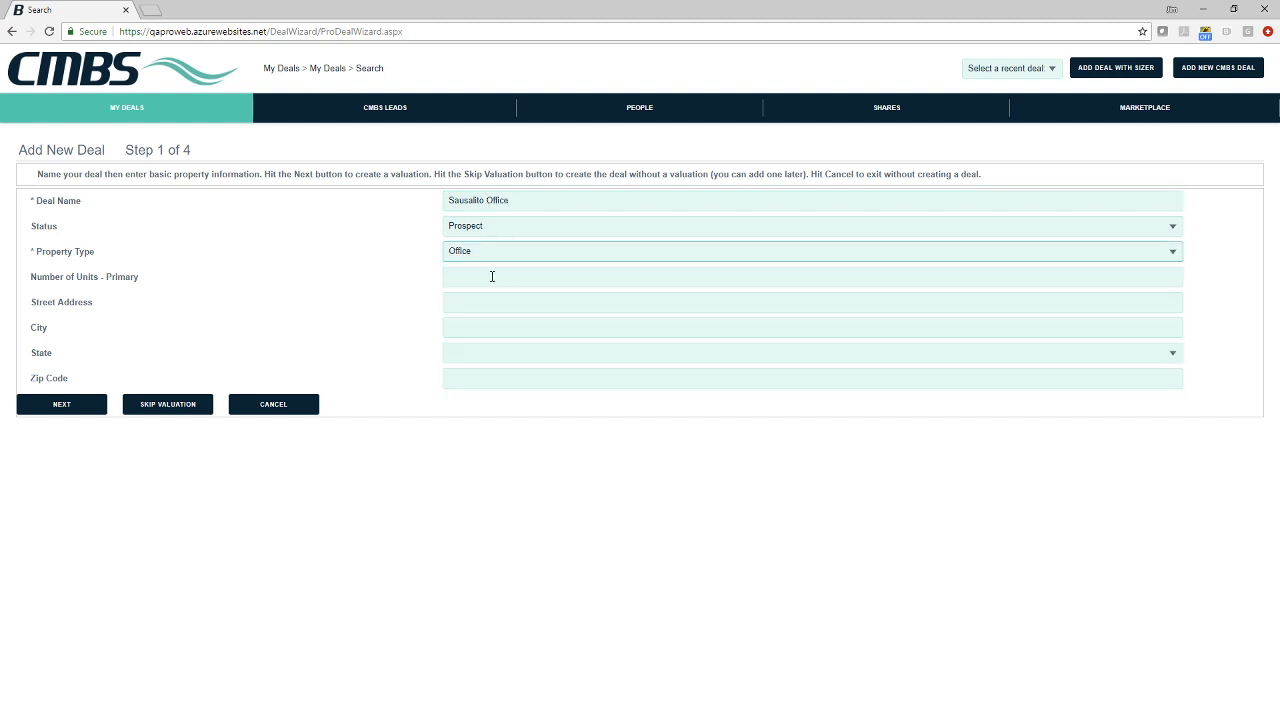
pyautogui.click(474, 279)
pyautogui.write('10000')
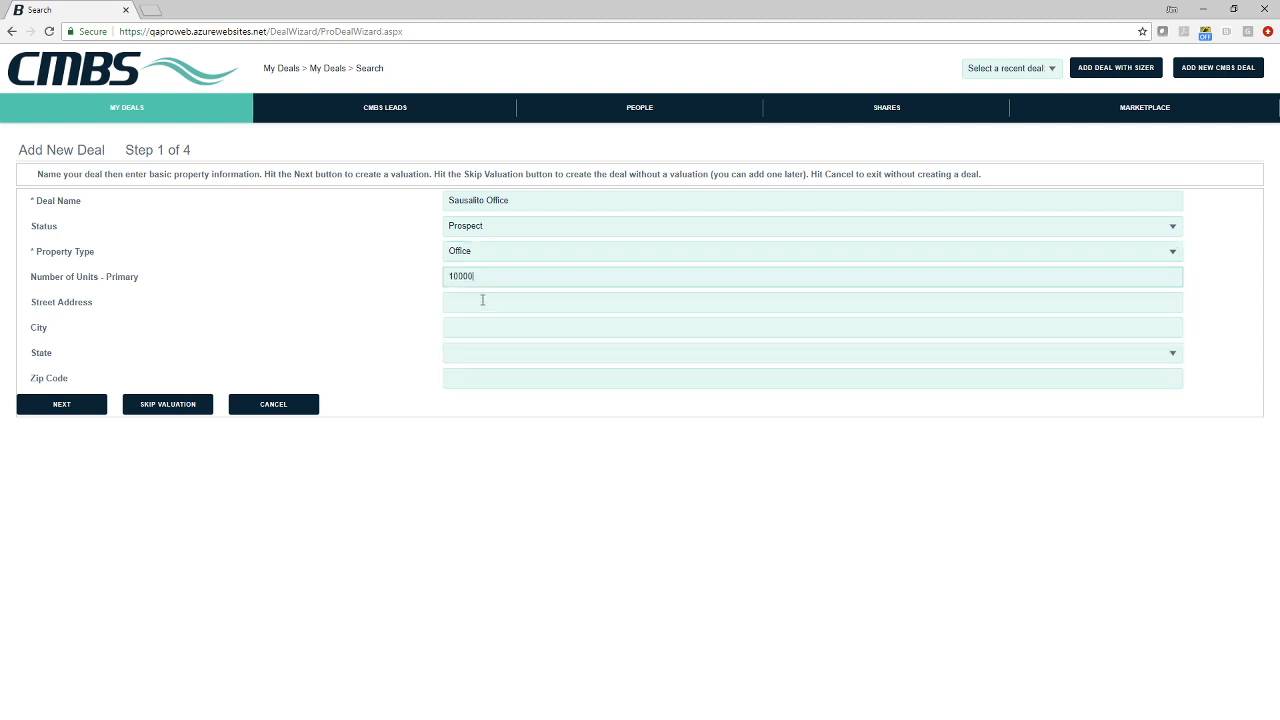
# Fill in the property's street address, city, state and zip code from the saved five-digit-zip address, and continue to the valuation step
pyautogui.click(482, 301)
pyautogui.write('85 Liberty Ship Way Ste 201')
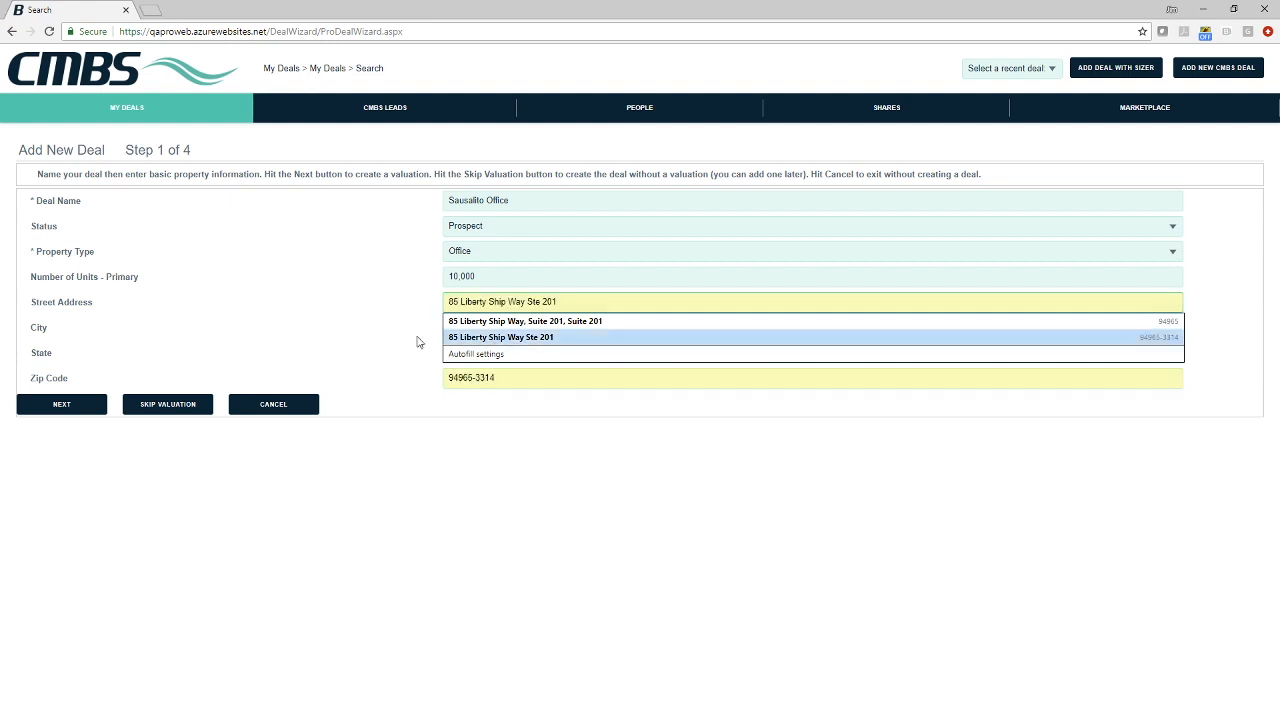
pyautogui.click(324, 304)
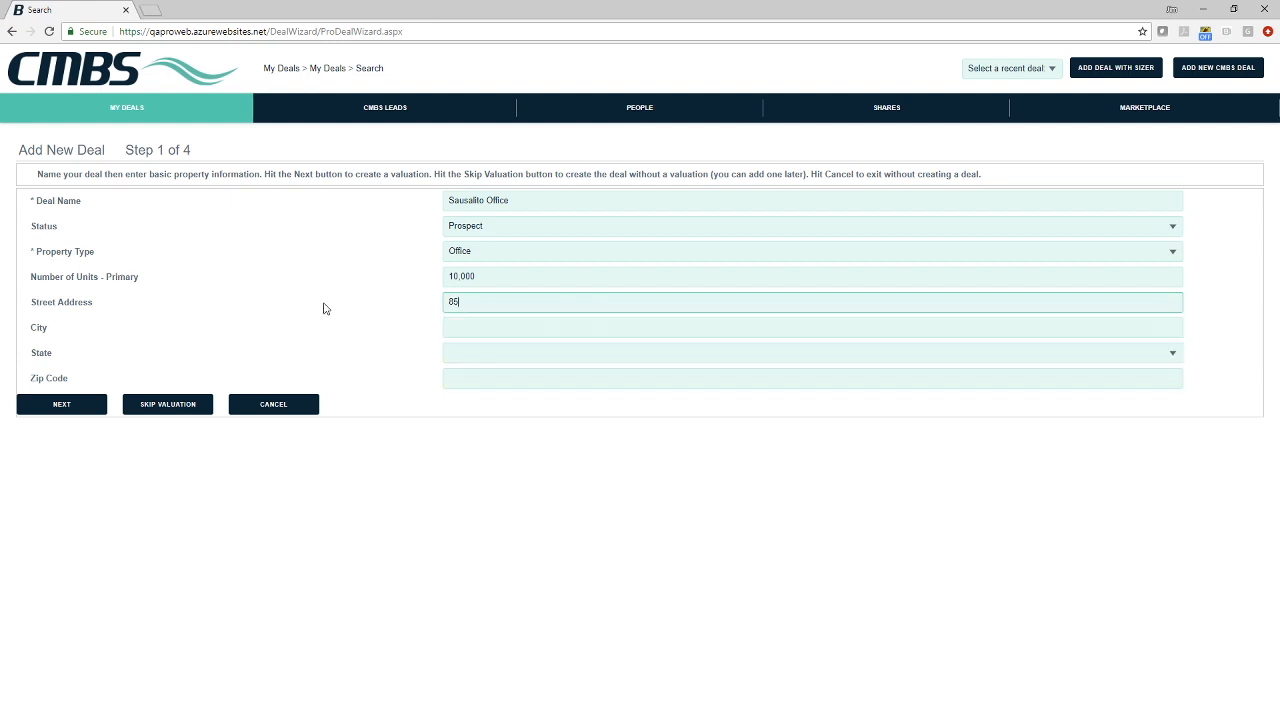
pyautogui.click(466, 307)
pyautogui.click(474, 321)
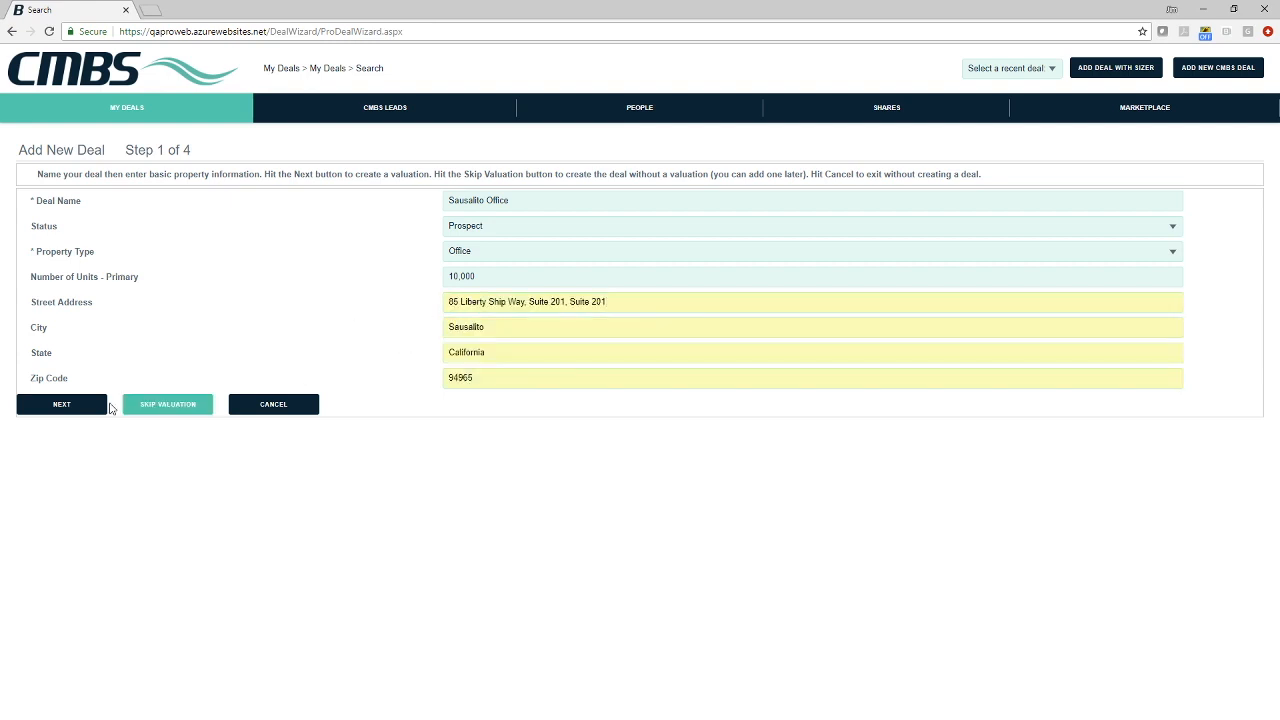
pyautogui.click(77, 408)
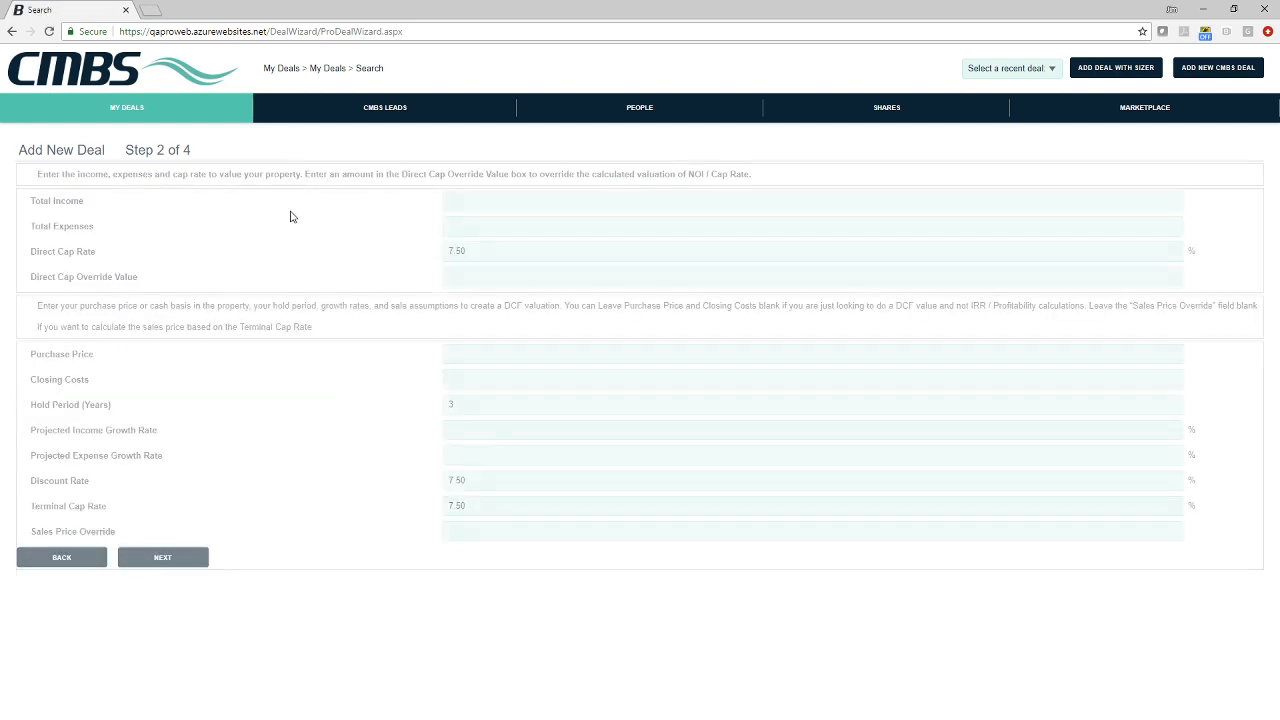
# Set the deal's total income to 1,000,000 and total expenses to 250,000
pyautogui.click(474, 201)
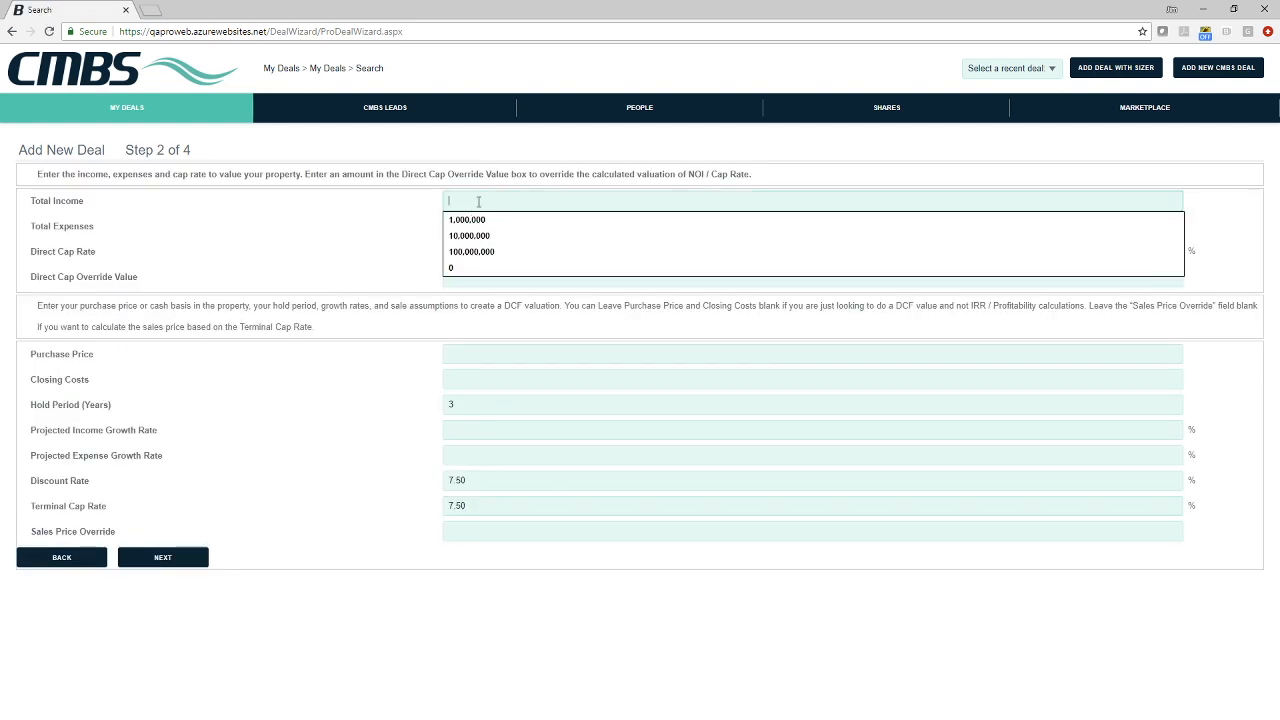
pyautogui.click(527, 220)
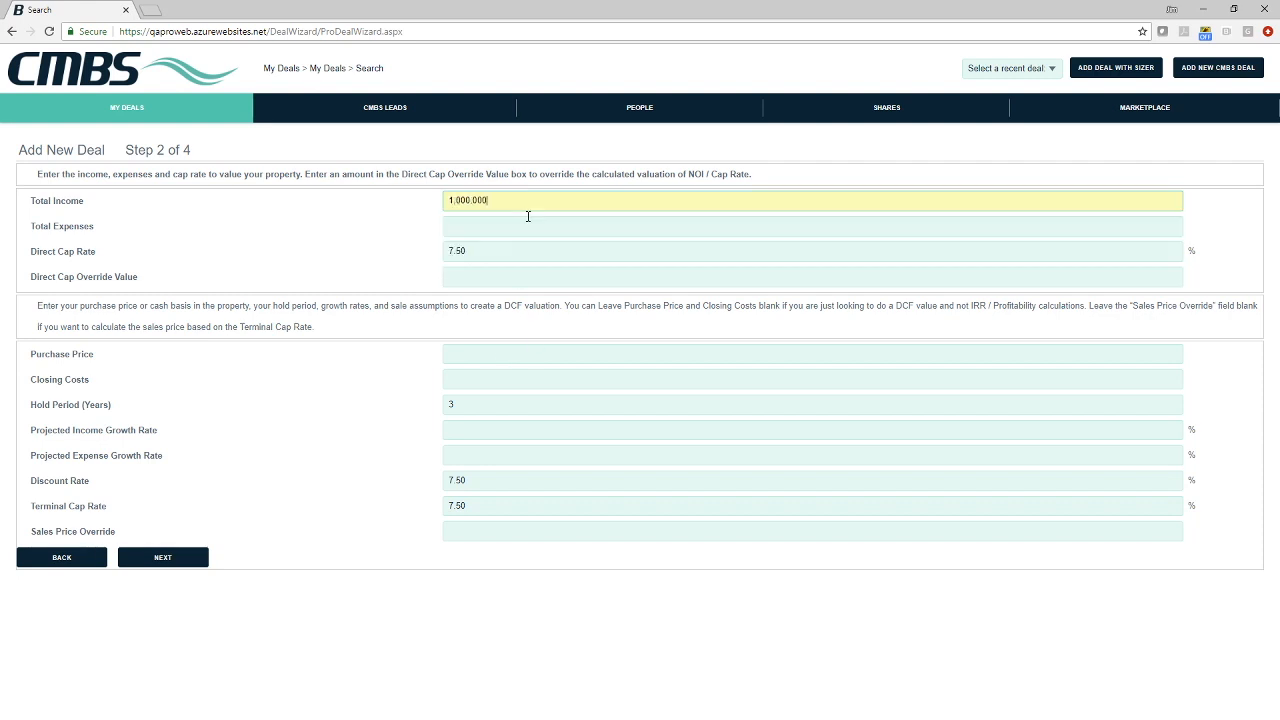
pyautogui.click(530, 225)
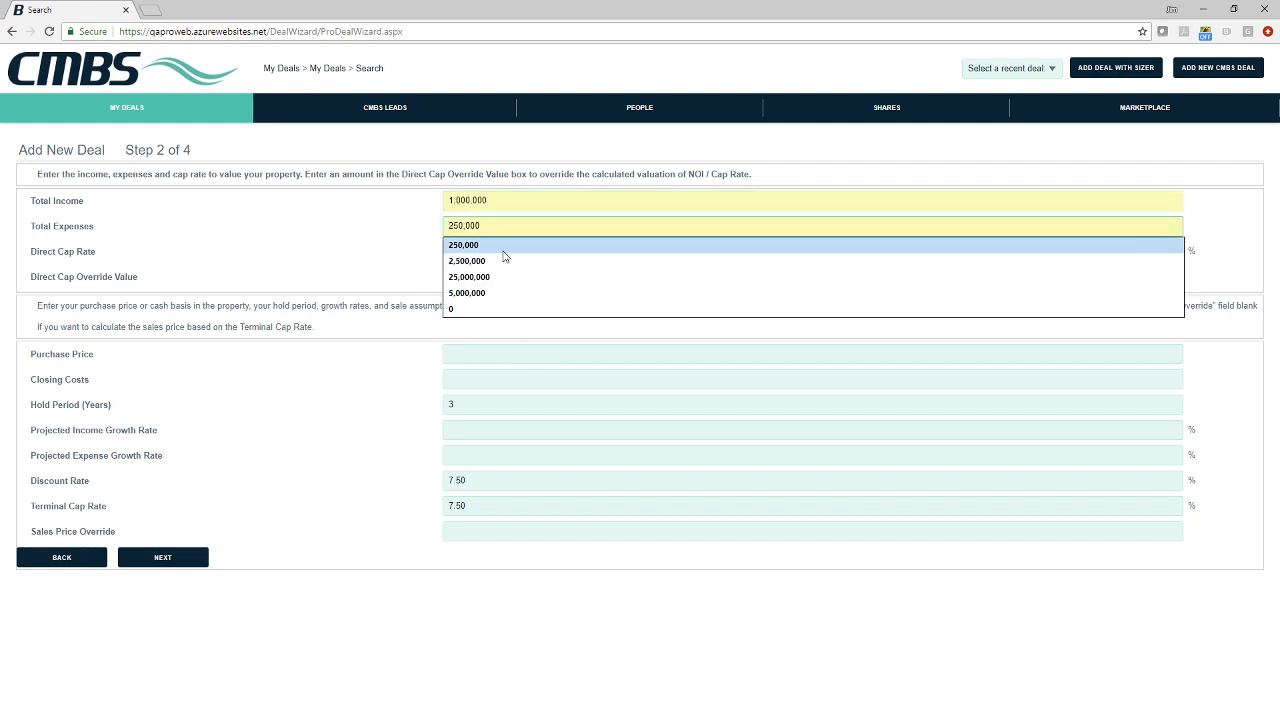
pyautogui.click(462, 245)
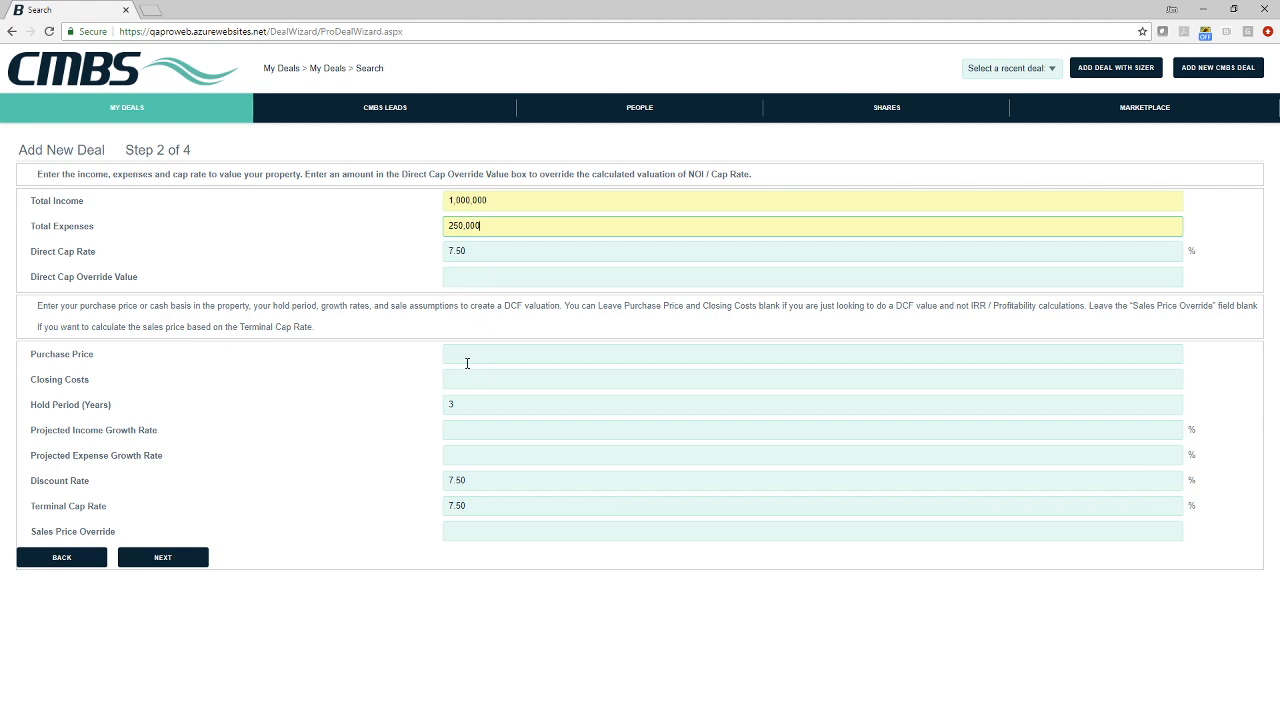
# Set the purchase price to 10,000,000 and the closing costs to 250,000
pyautogui.click(467, 358)
pyautogui.click(474, 370)
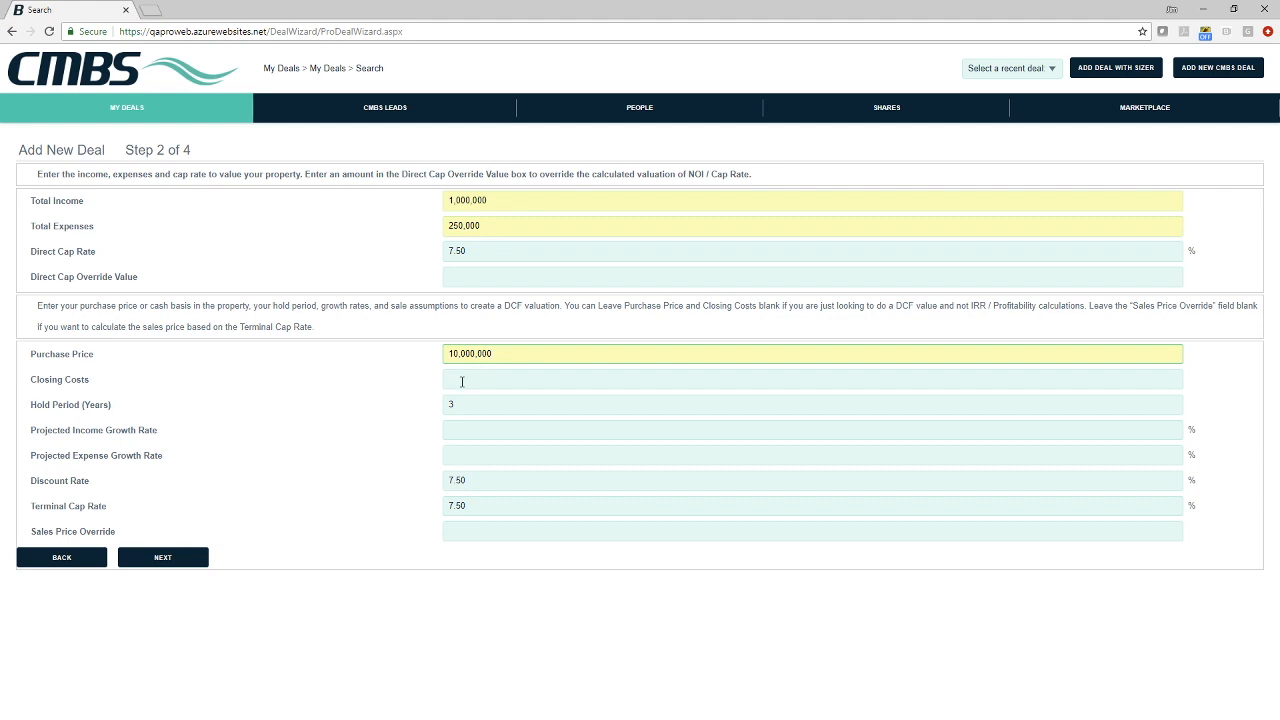
pyautogui.click(467, 380)
pyautogui.click(468, 396)
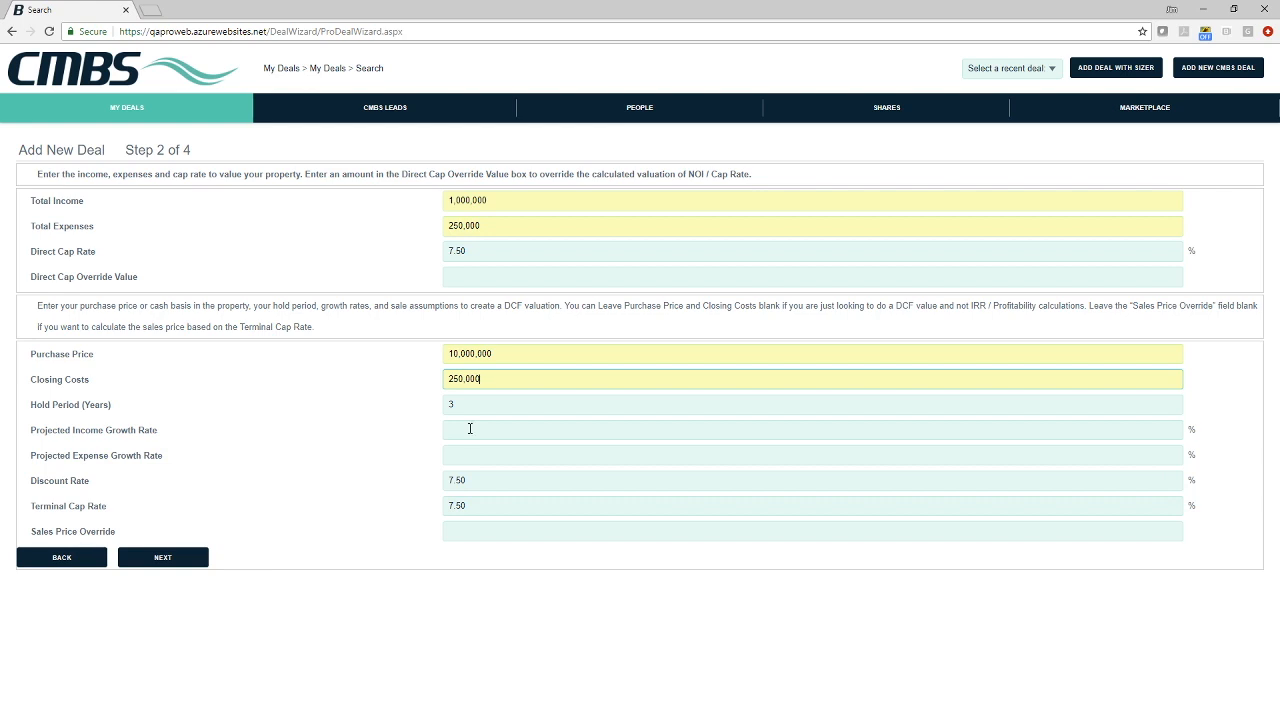
# Set both the projected income growth rate and the projected expense growth rate to 1%
pyautogui.click(470, 428)
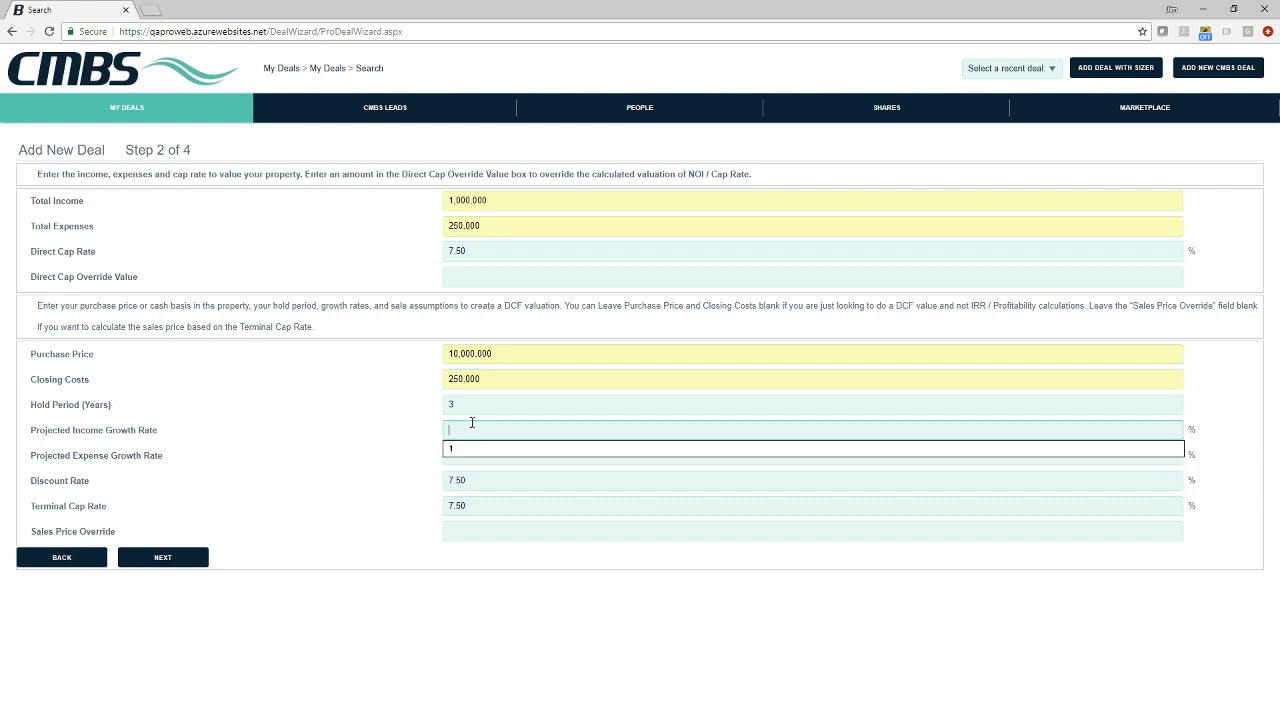
pyautogui.write('1')
pyautogui.click(471, 457)
pyautogui.write('1')
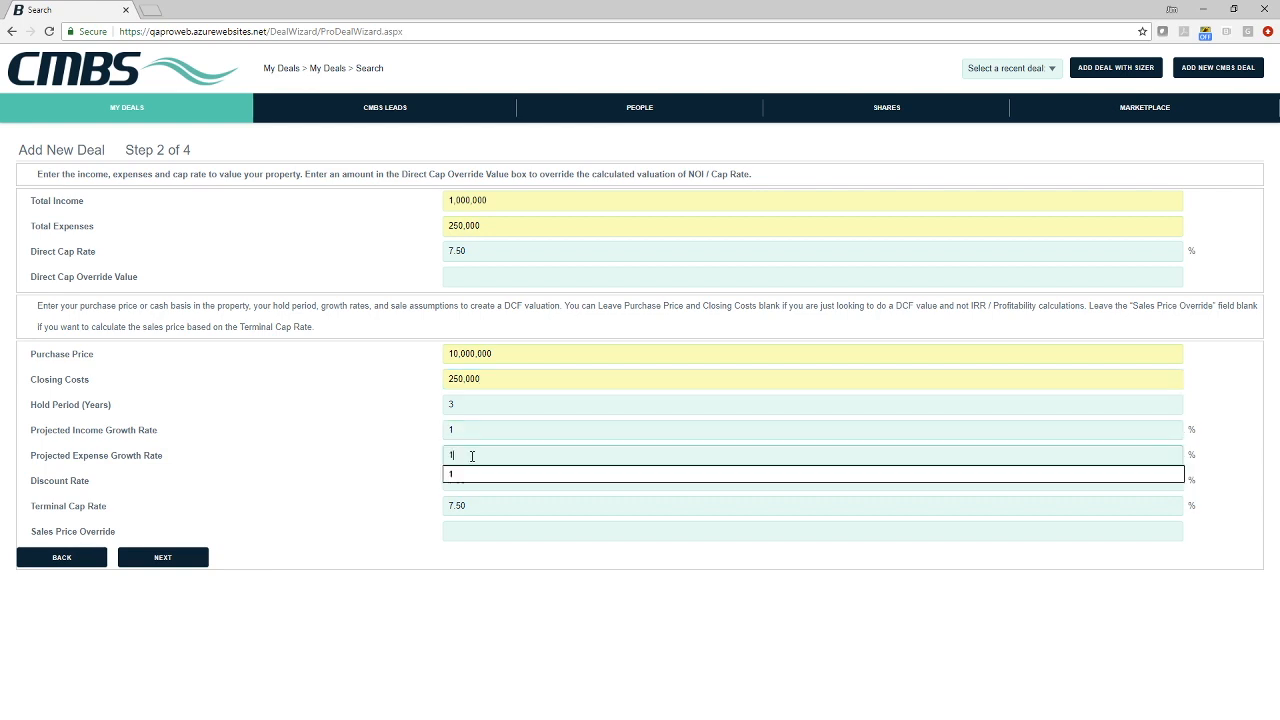
pyautogui.click(366, 505)
# Set the discount rate and the terminal cap rate to 5%, and continue to the yearly projections
pyautogui.doubleClick(496, 478)
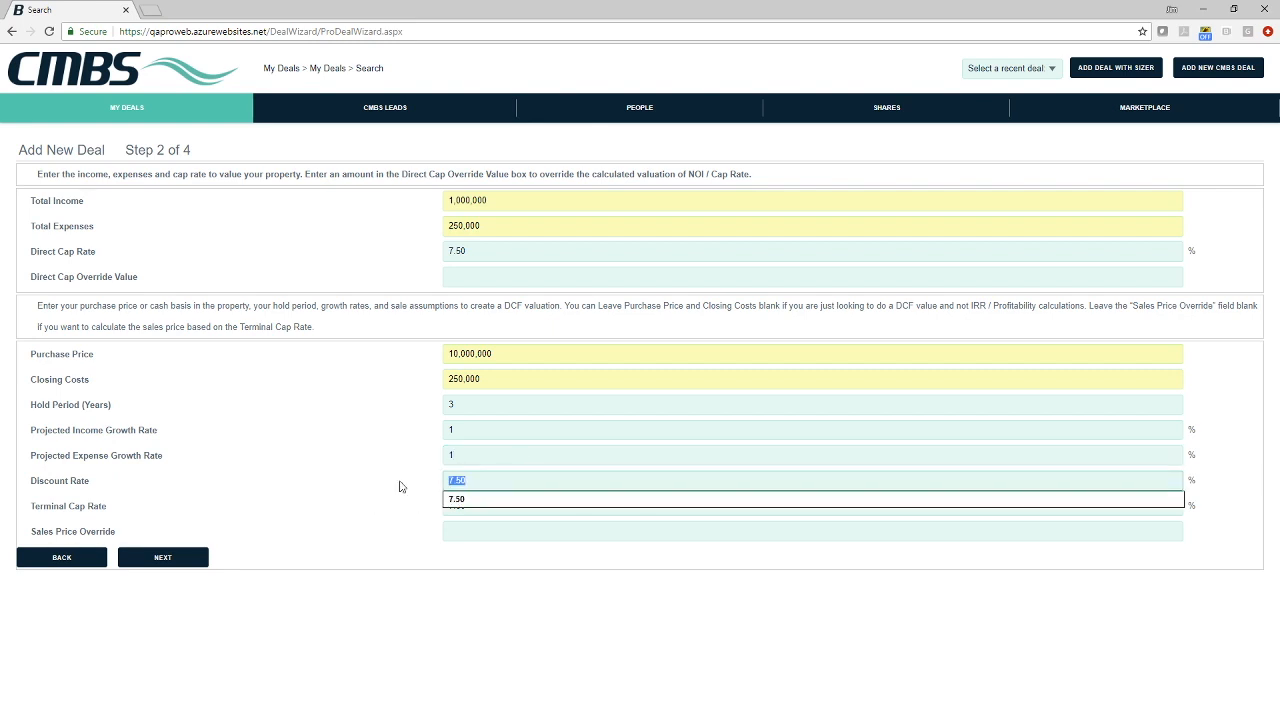
pyautogui.write('5')
pyautogui.click(351, 499)
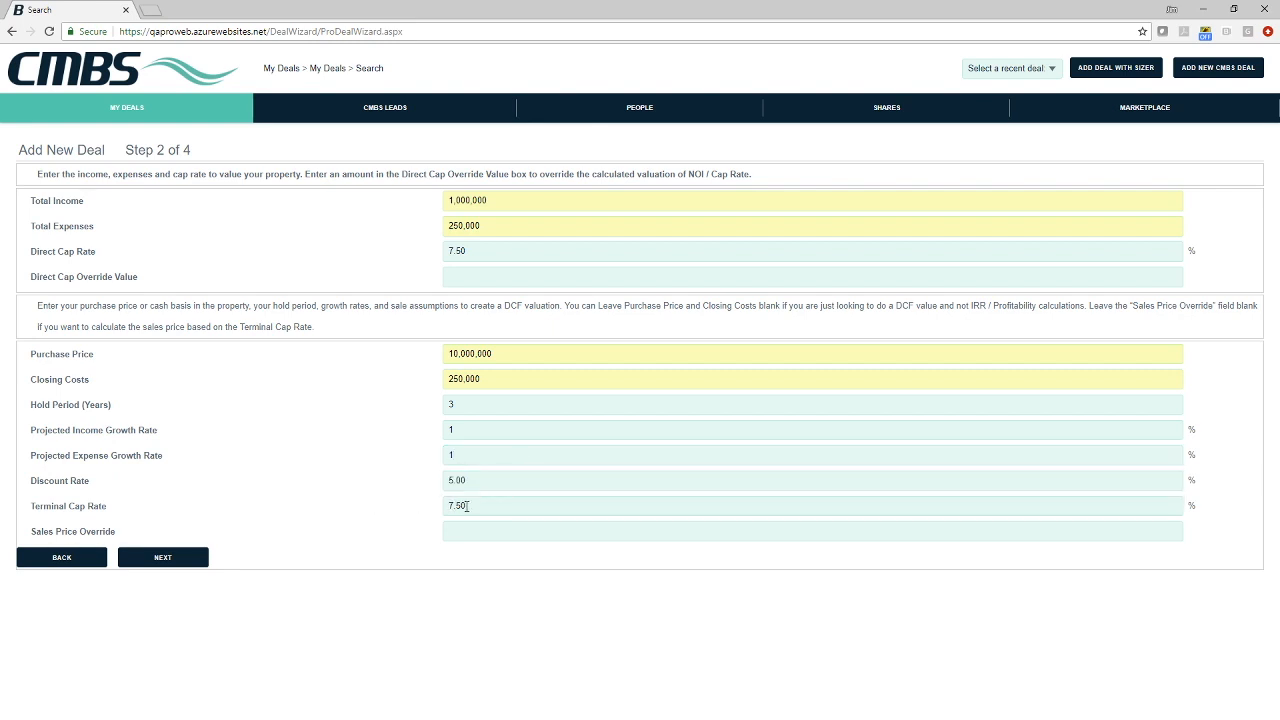
pyautogui.doubleClick(453, 506)
pyautogui.write('5')
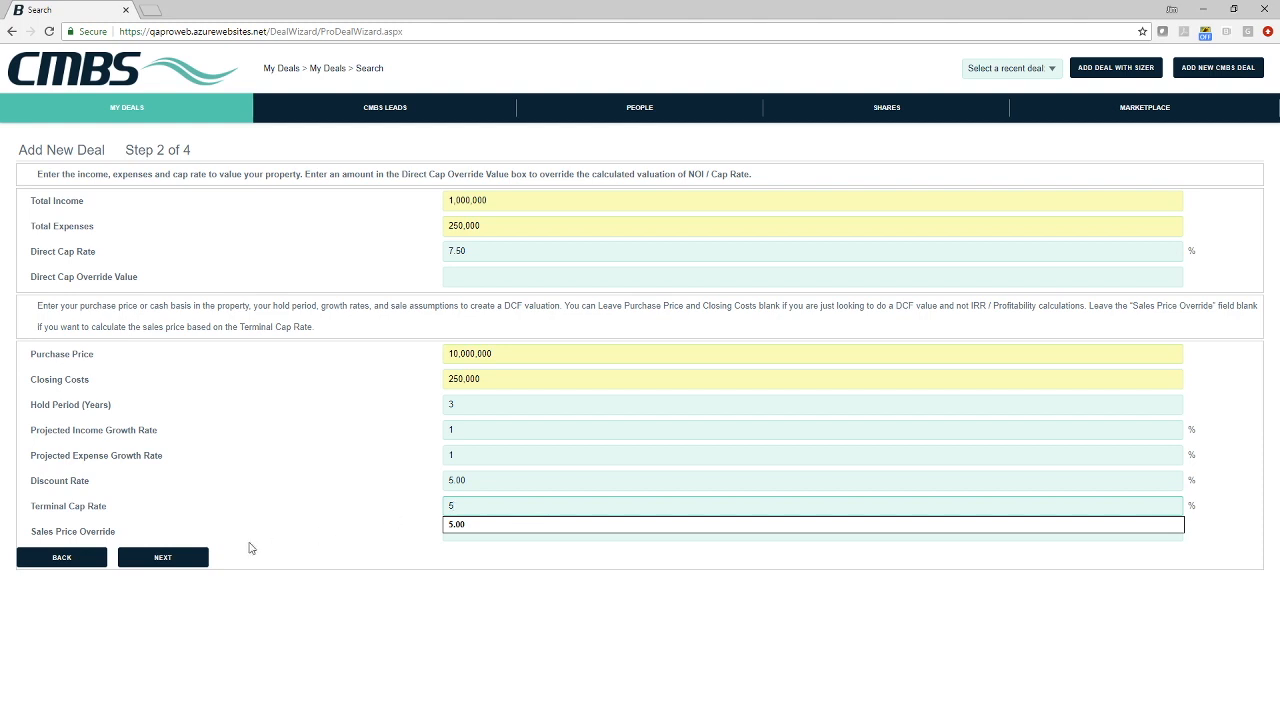
pyautogui.click(206, 557)
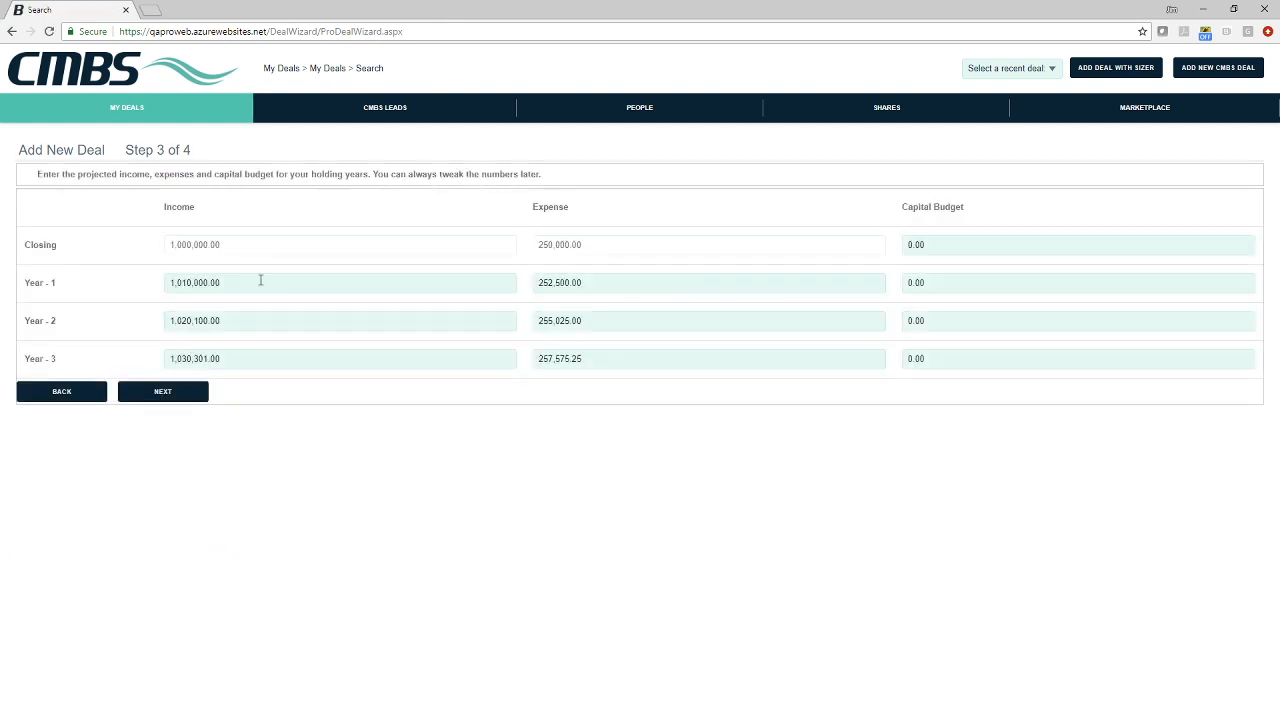
# Clear the Year 1 income, set the Year 1 capital budget to 2,500,000, and continue to the capital stack
pyautogui.moveTo(260, 281); pyautogui.dragTo(151, 292)
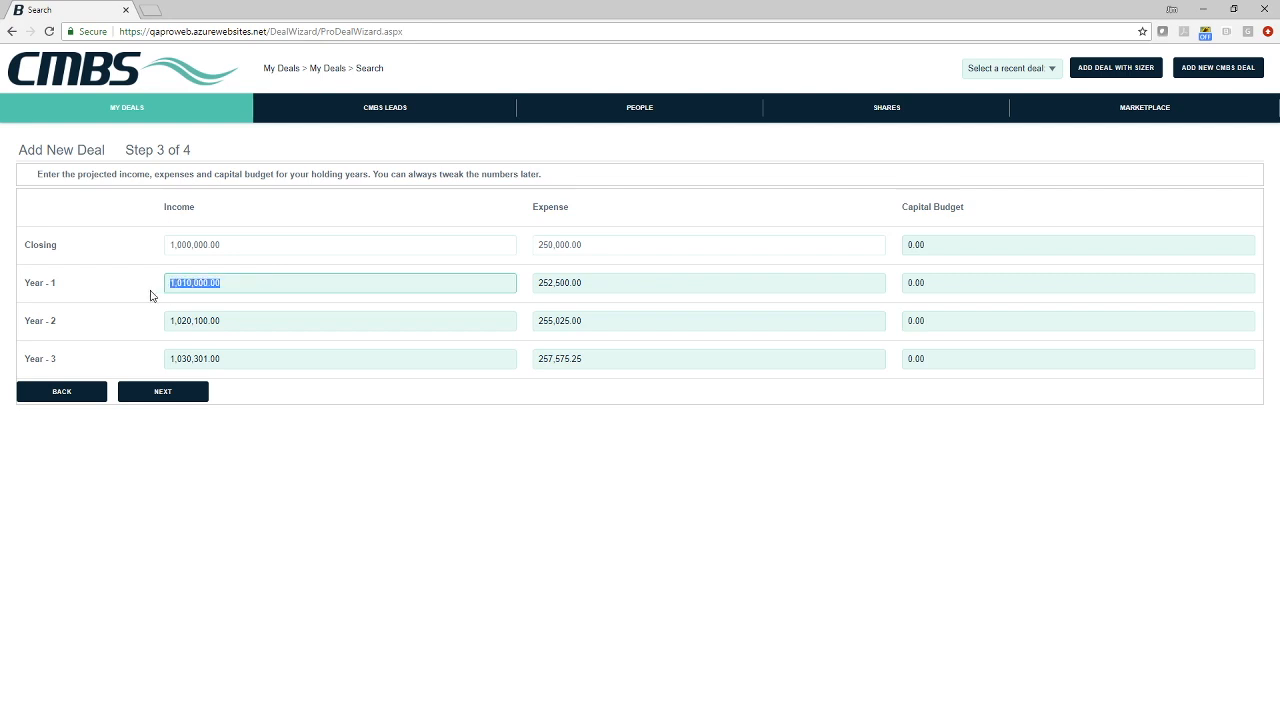
pyautogui.press('Delete')
pyautogui.press('Tab')
pyautogui.press('Tab')
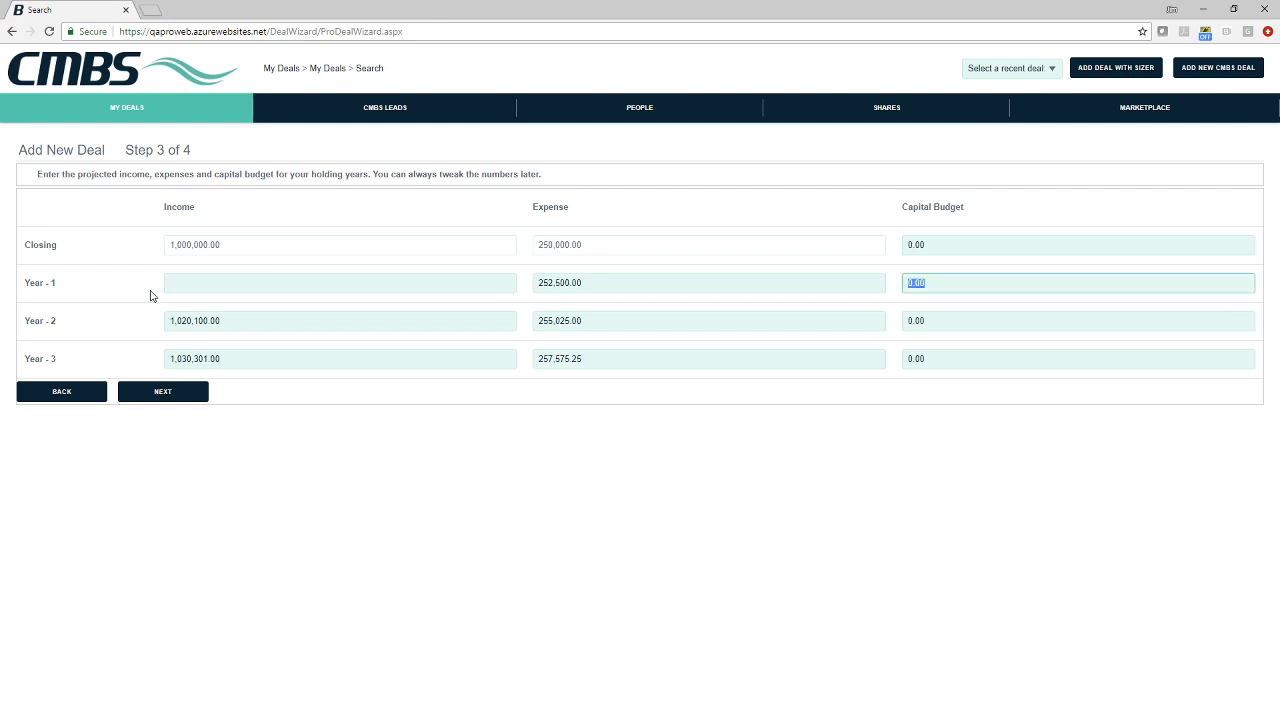
pyautogui.write('2,50')
pyautogui.write('0,000')
pyautogui.click(421, 535)
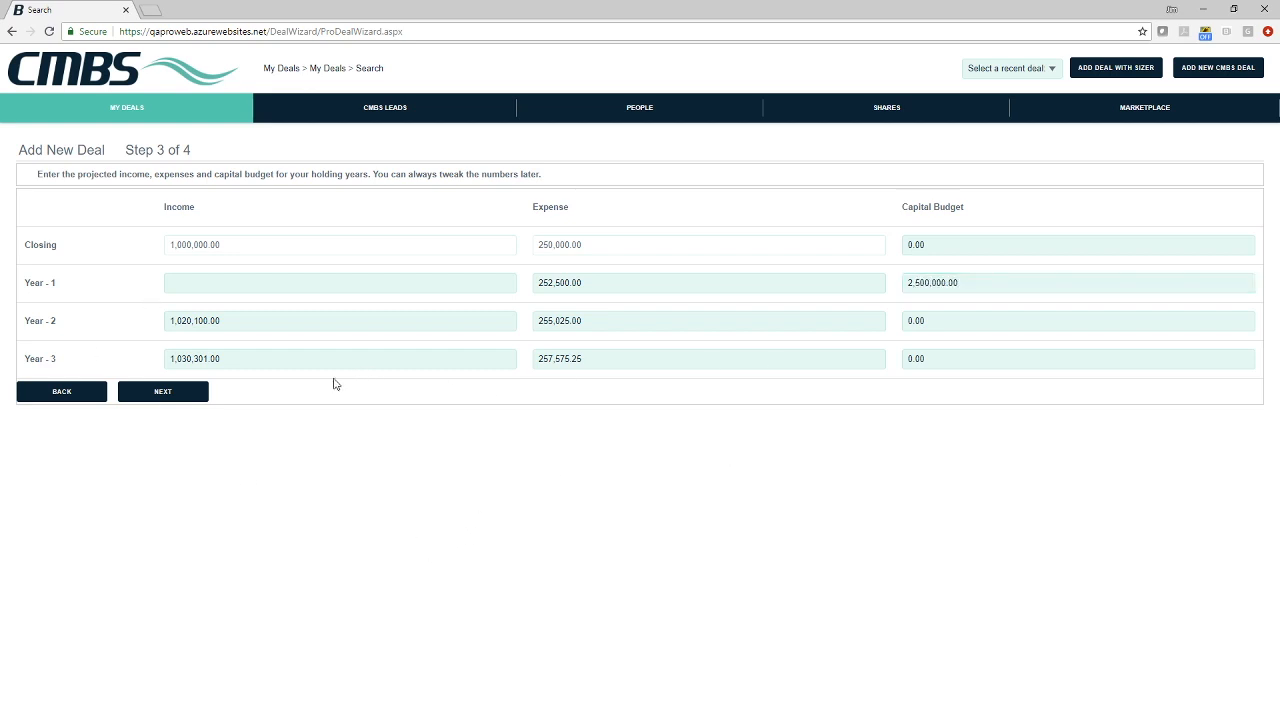
pyautogui.click(171, 394)
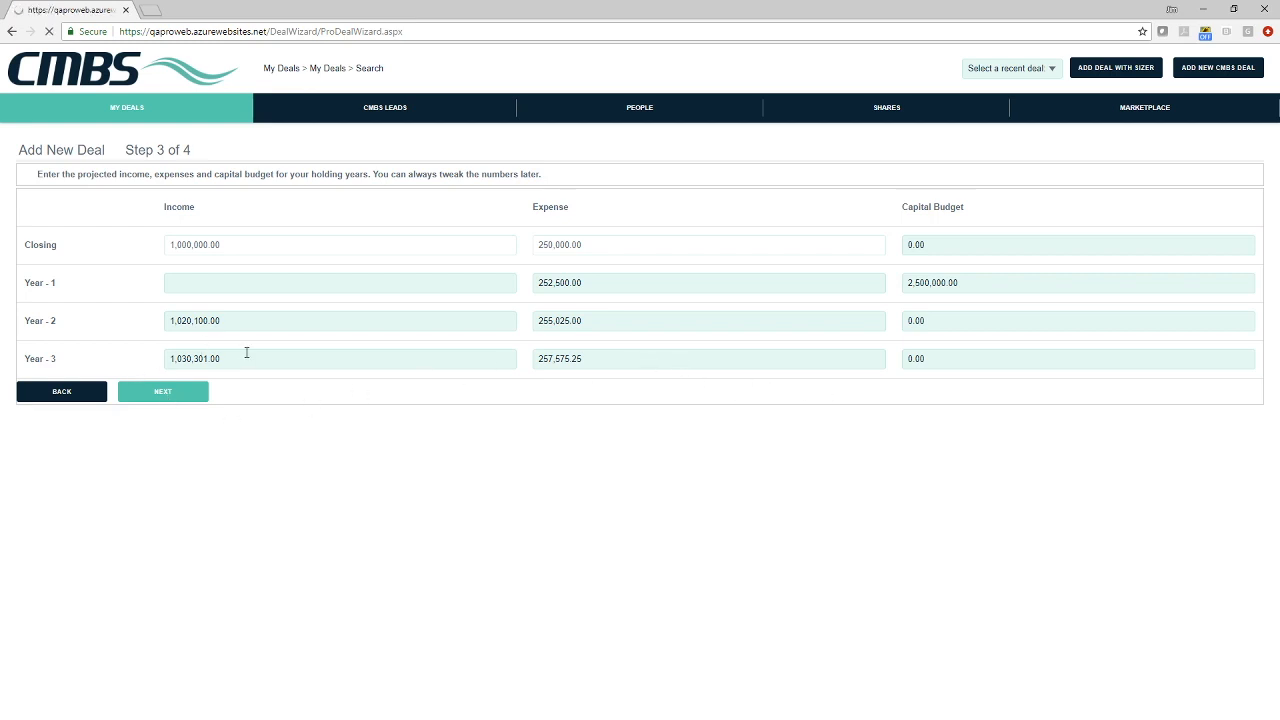
# Set the capital stack's debt to 75% and its interest rate to 5%, and finish creating the deal
pyautogui.click(270, 203)
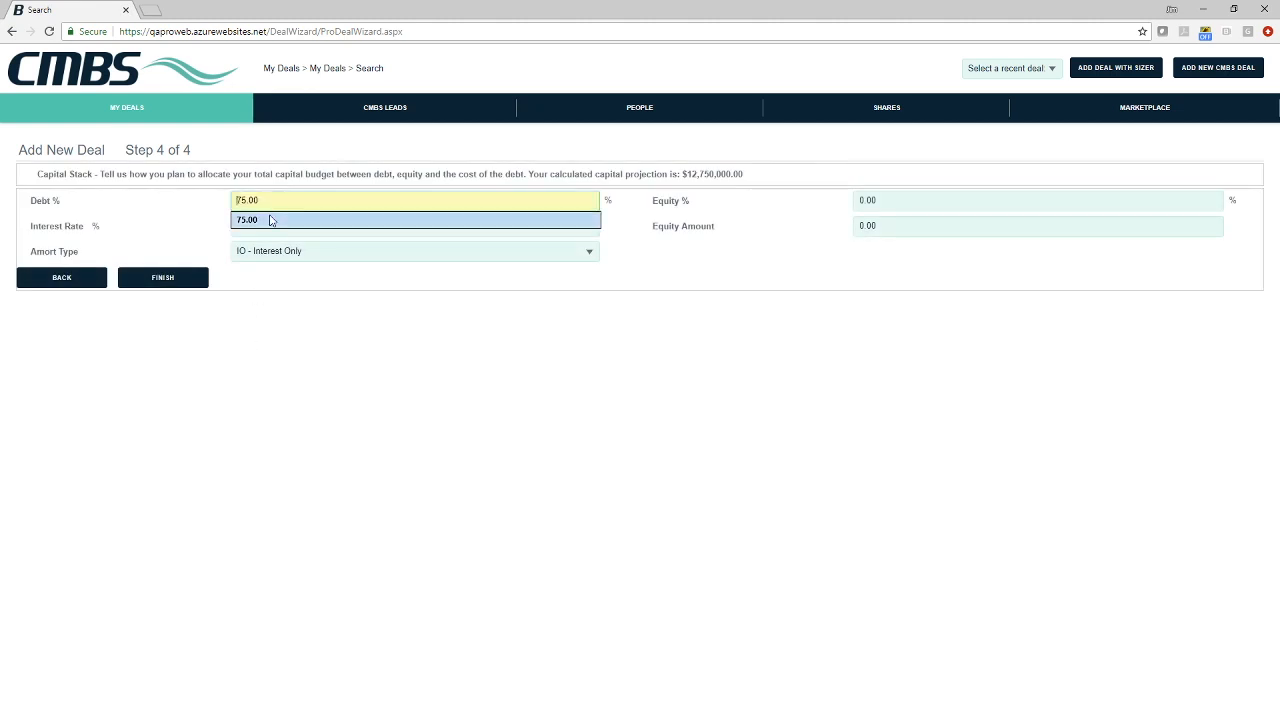
pyautogui.click(271, 218)
pyautogui.click(268, 228)
pyautogui.click(267, 244)
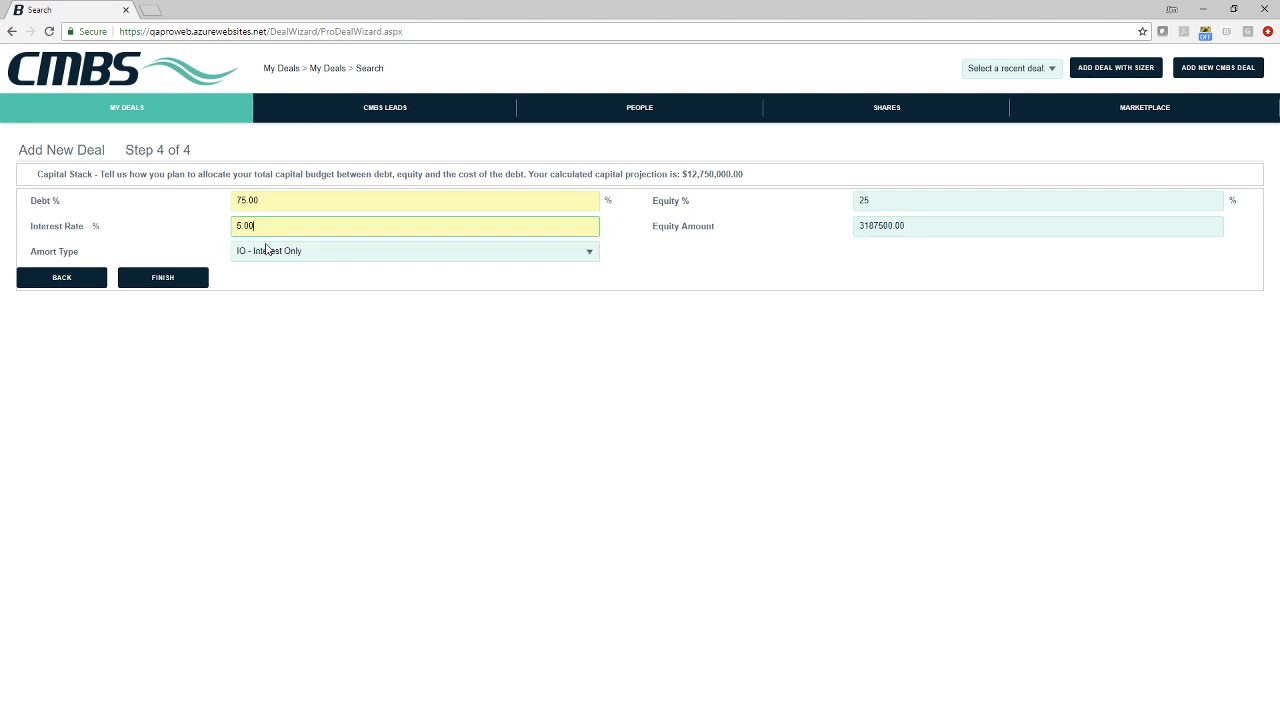
pyautogui.click(178, 283)
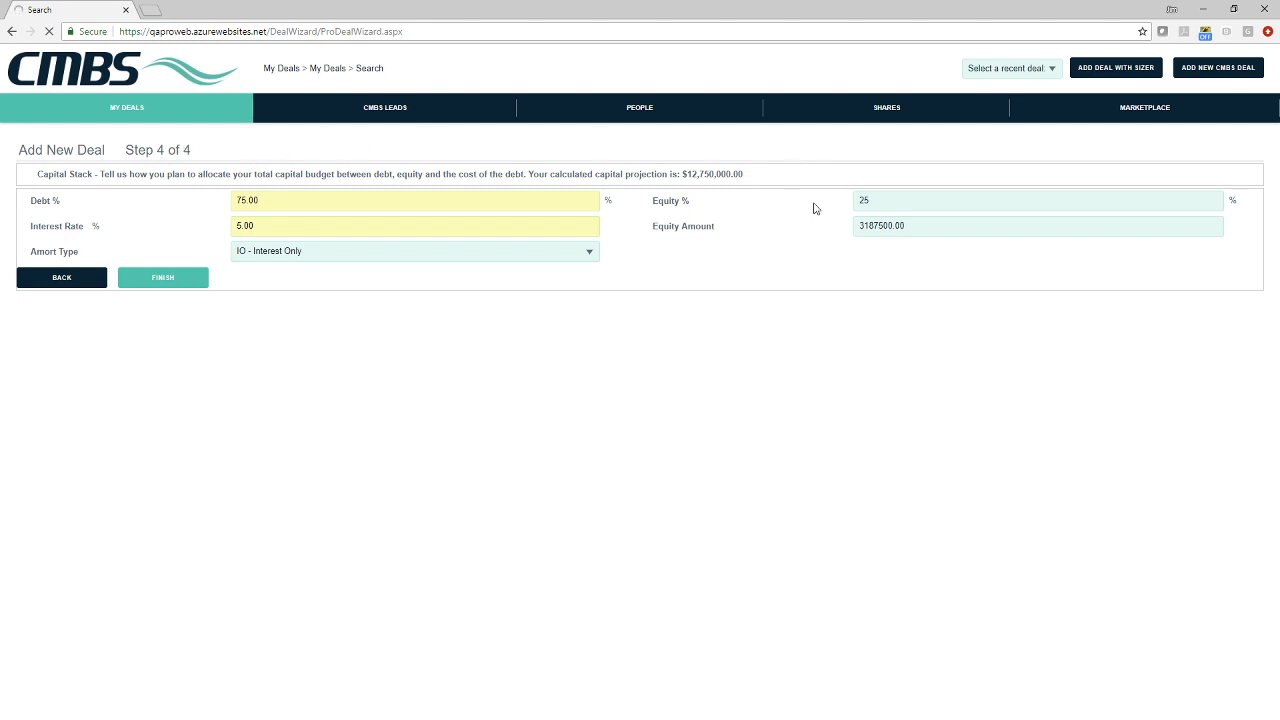
# Open the Sausalito Office deal dashboard and examine its navigation options, image and map, recent activity, property, rent roll, debt and equity sections
pyautogui.moveTo(143, 128)
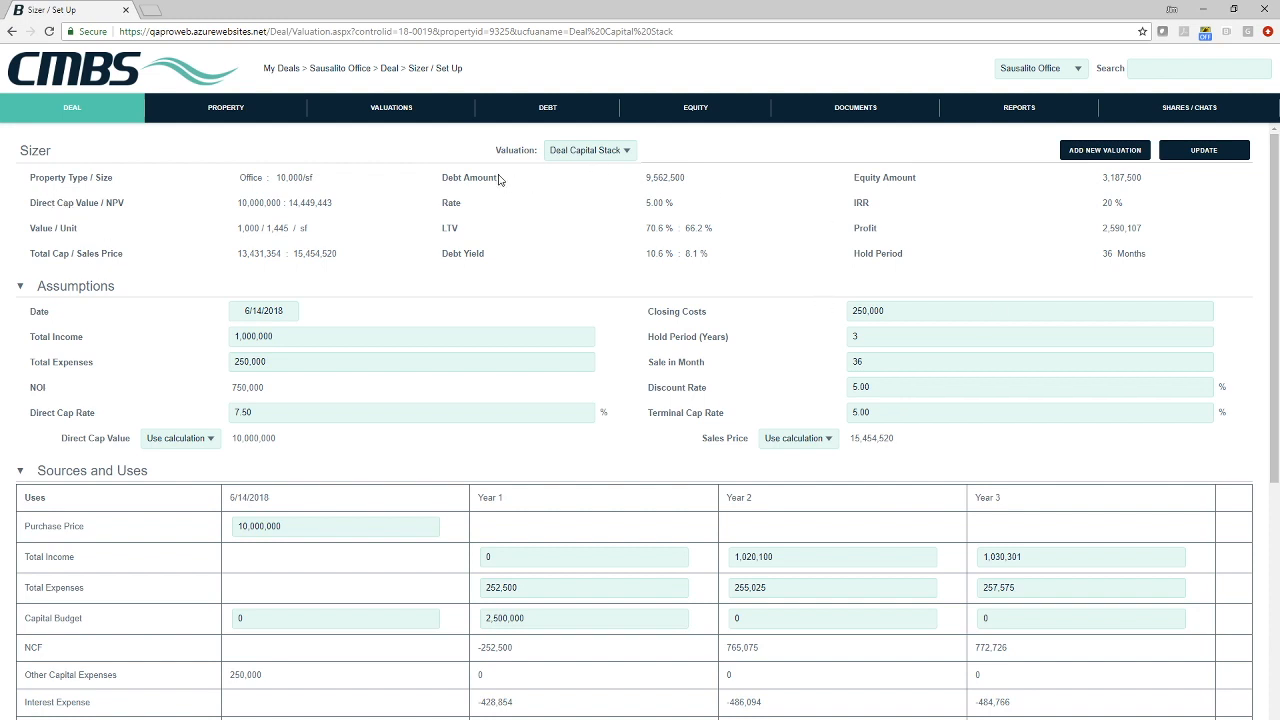
pyautogui.click(285, 69)
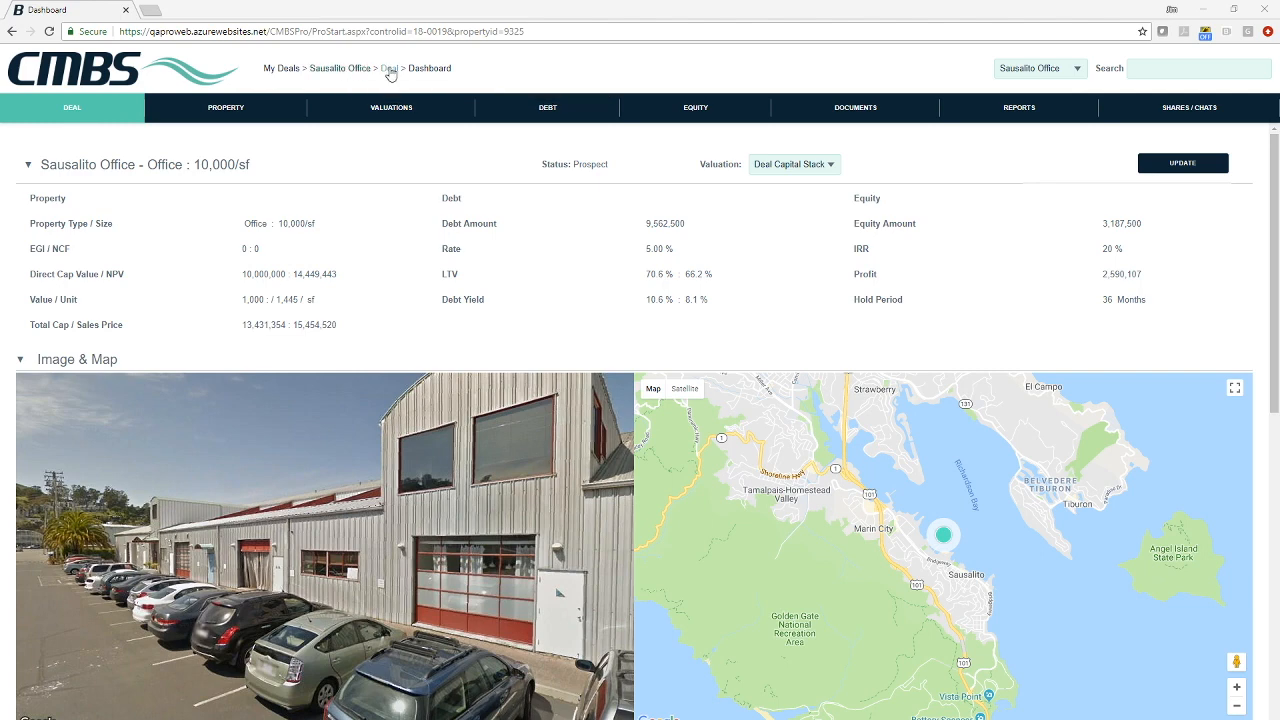
pyautogui.moveTo(75, 105)
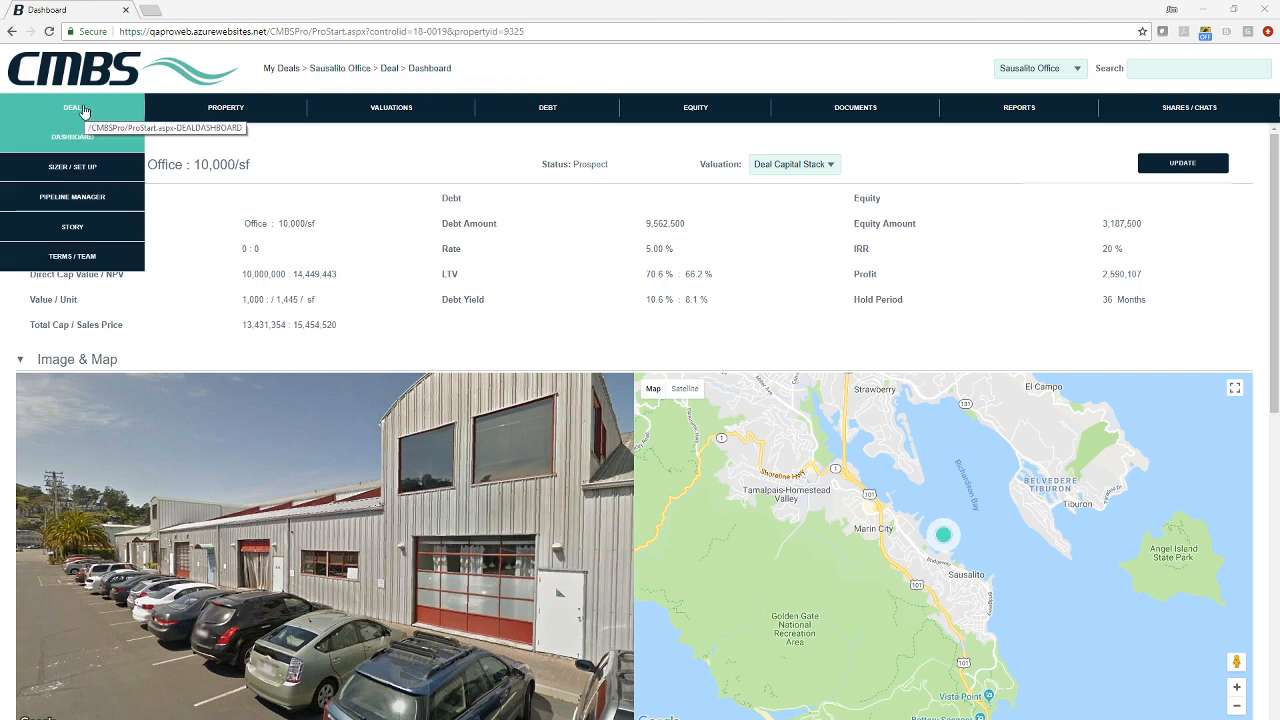
pyautogui.moveTo(337, 105)
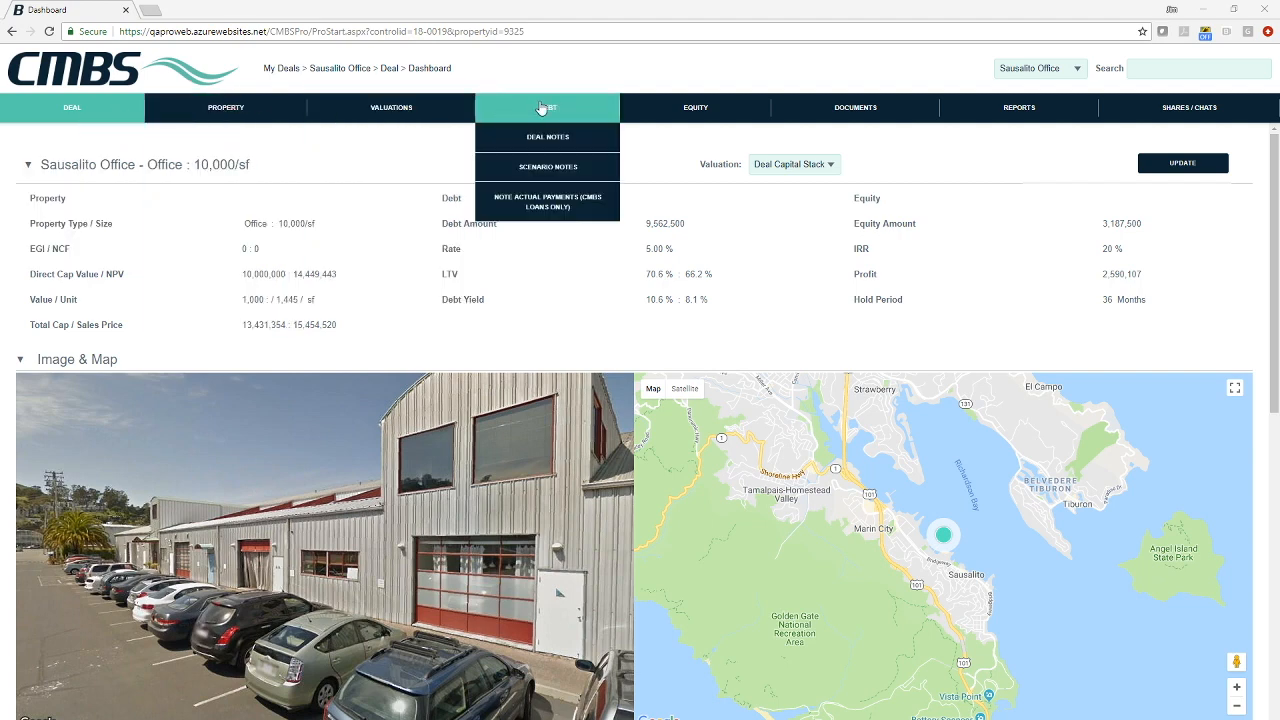
pyautogui.moveTo(704, 112)
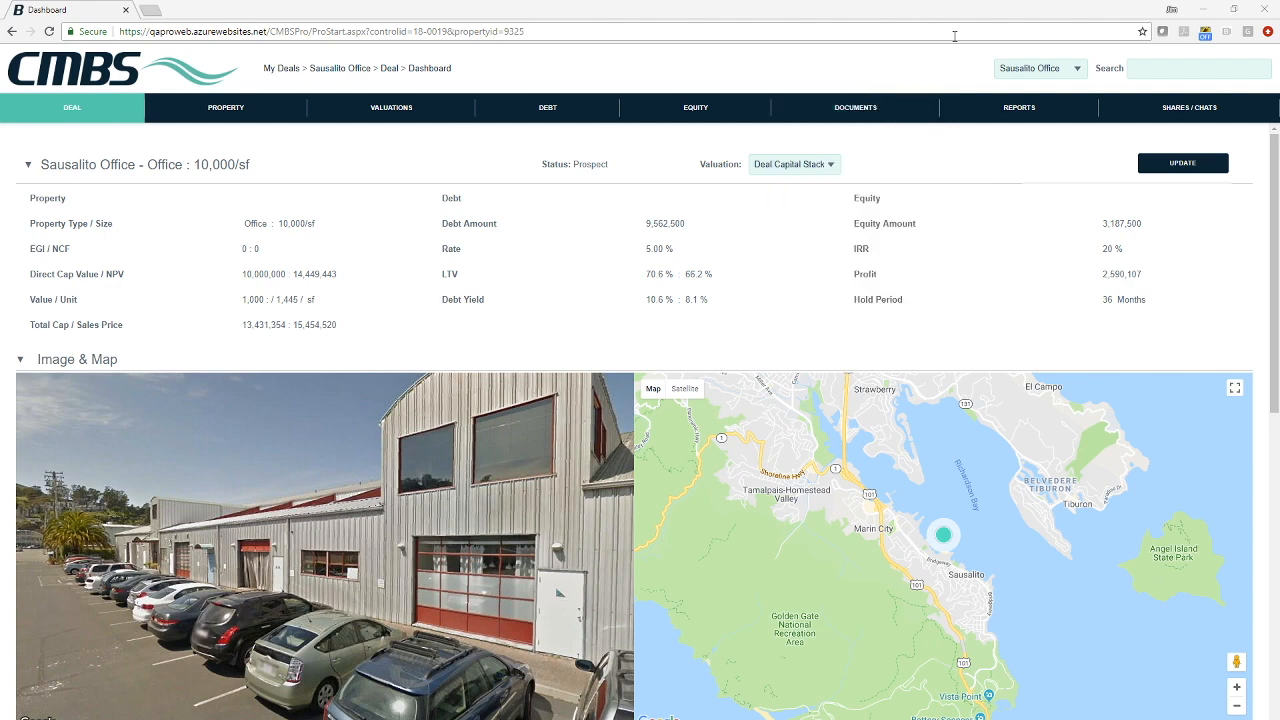
pyautogui.moveTo(1043, 111)
pyautogui.moveTo(1190, 110)
pyautogui.scroll(-2, 535, 328)
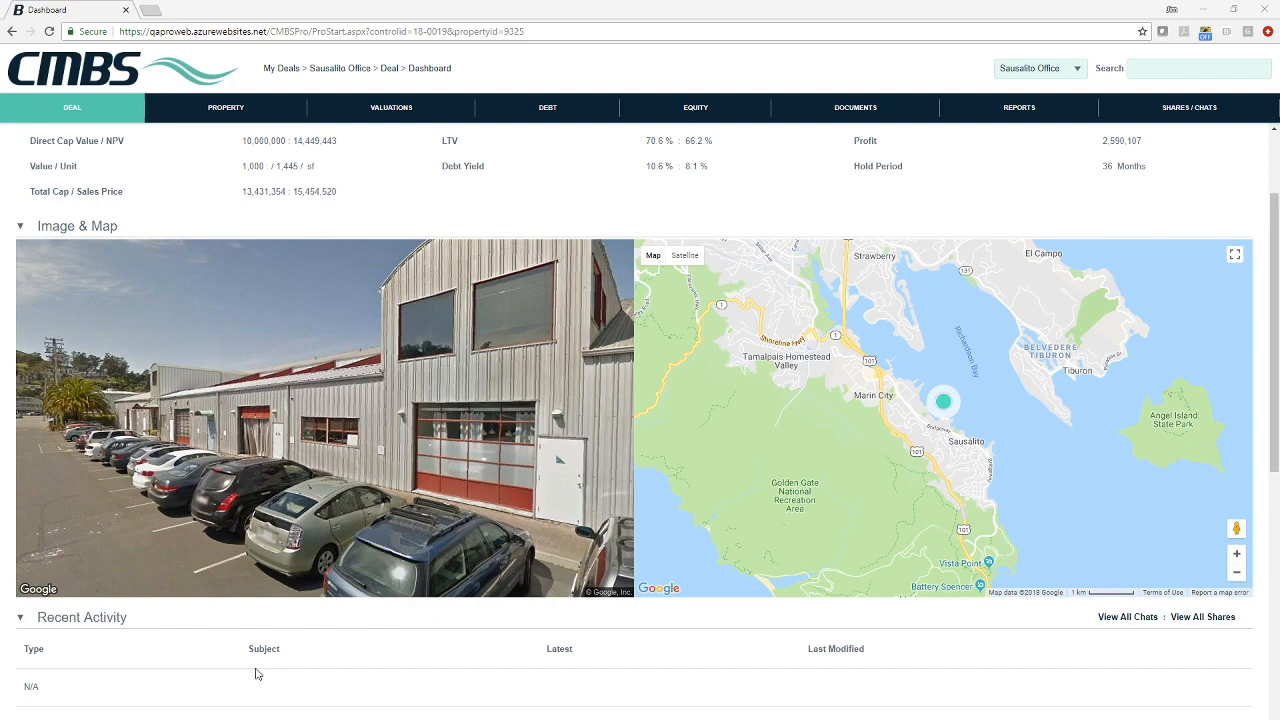
pyautogui.scroll(-2, 250, 680)
pyautogui.scroll(-3, 240, 672)
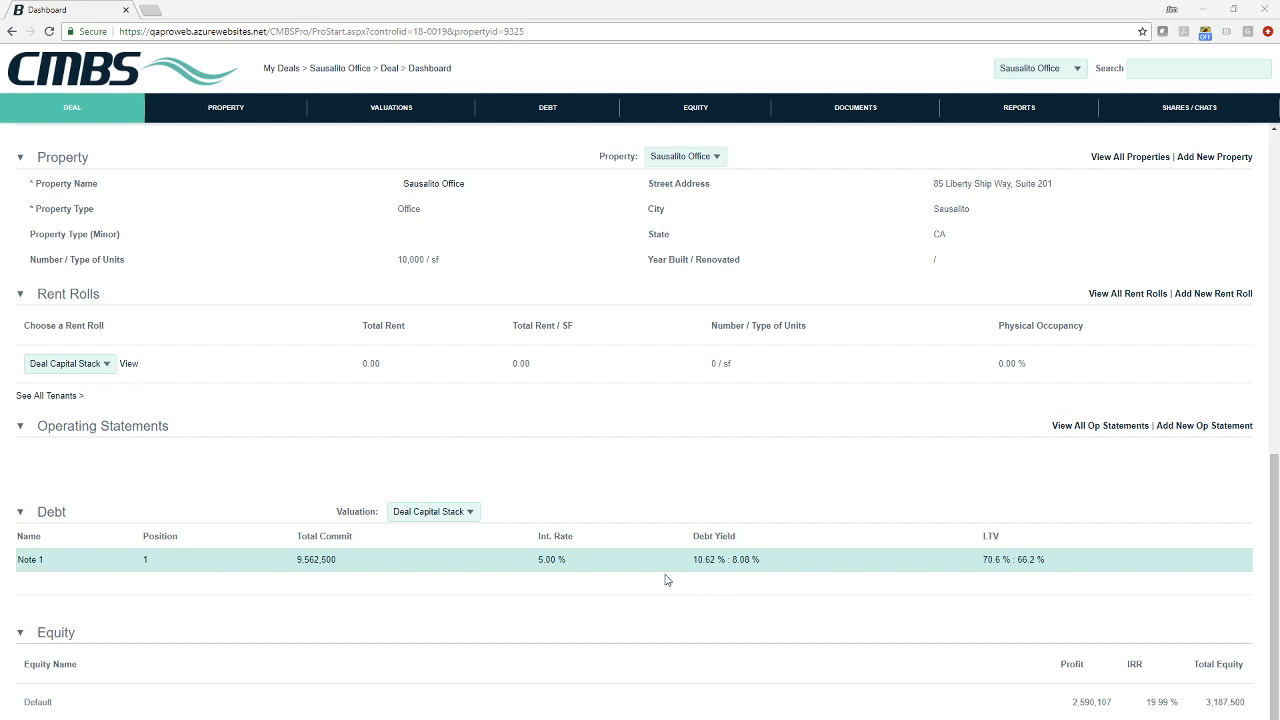
pyautogui.scroll(10, 628, 534)
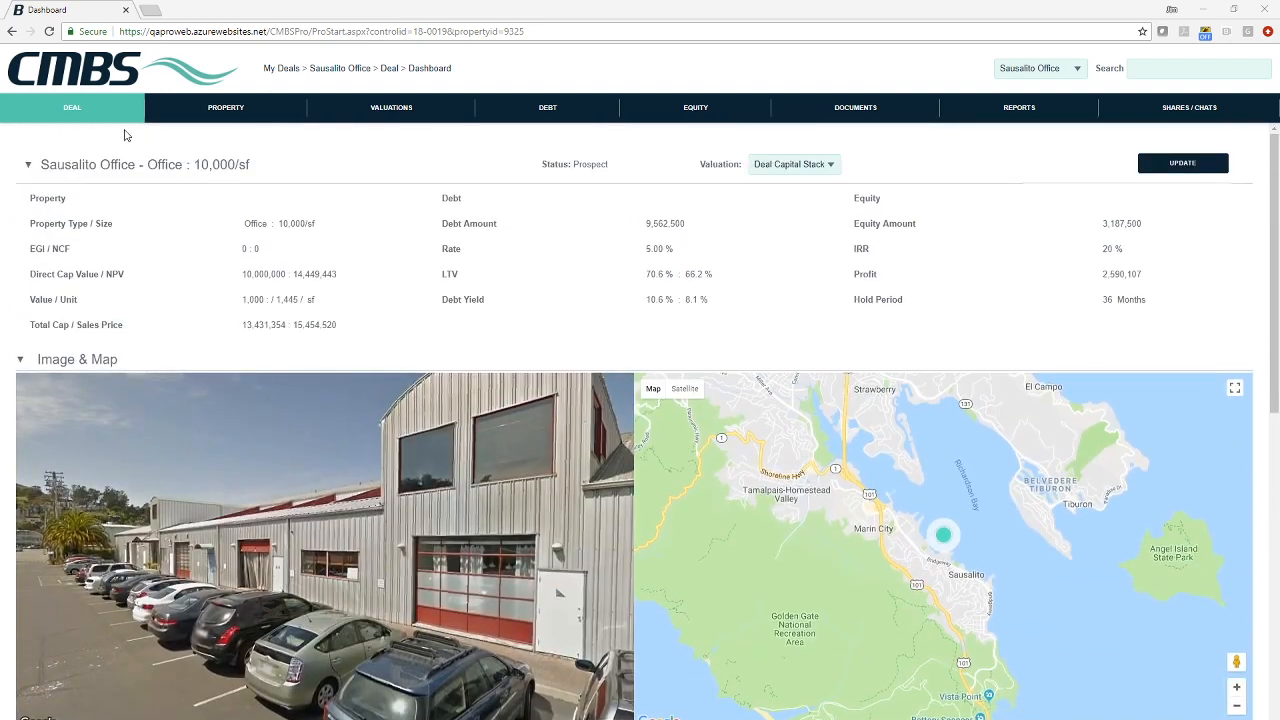
pyautogui.moveTo(214, 107)
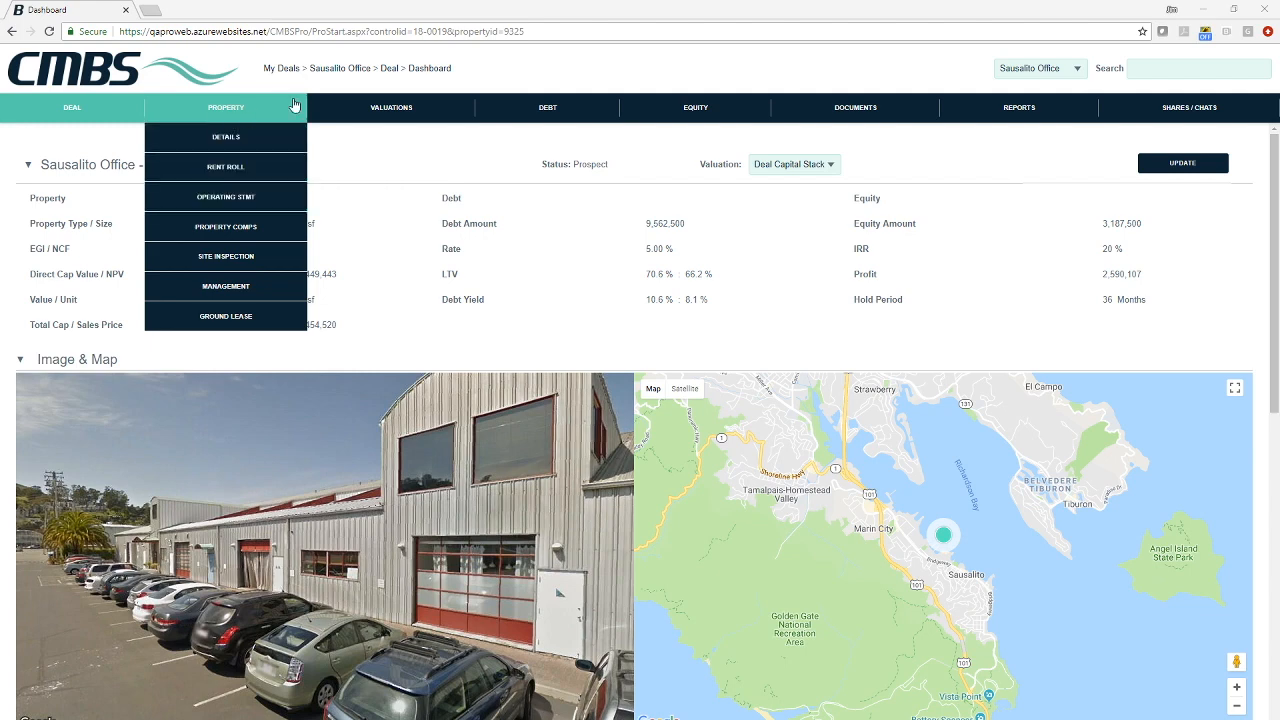
pyautogui.moveTo(372, 107)
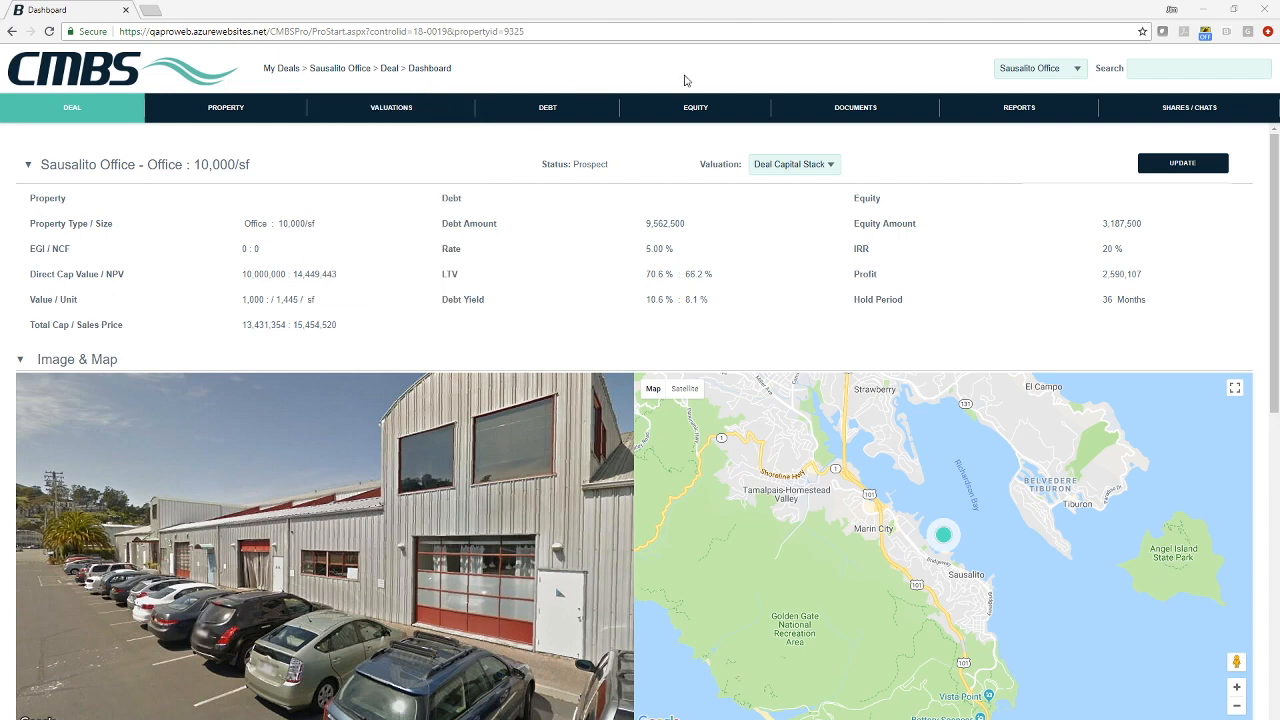
pyautogui.moveTo(812, 115)
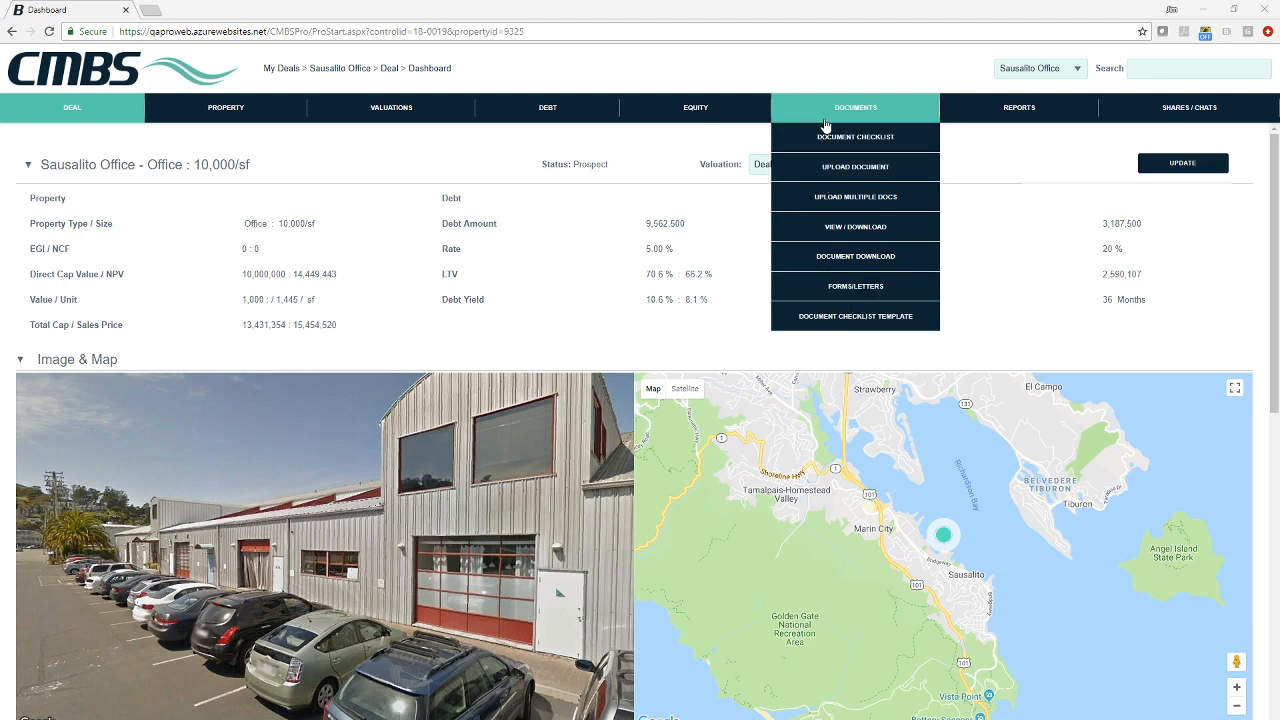
pyautogui.moveTo(990, 112)
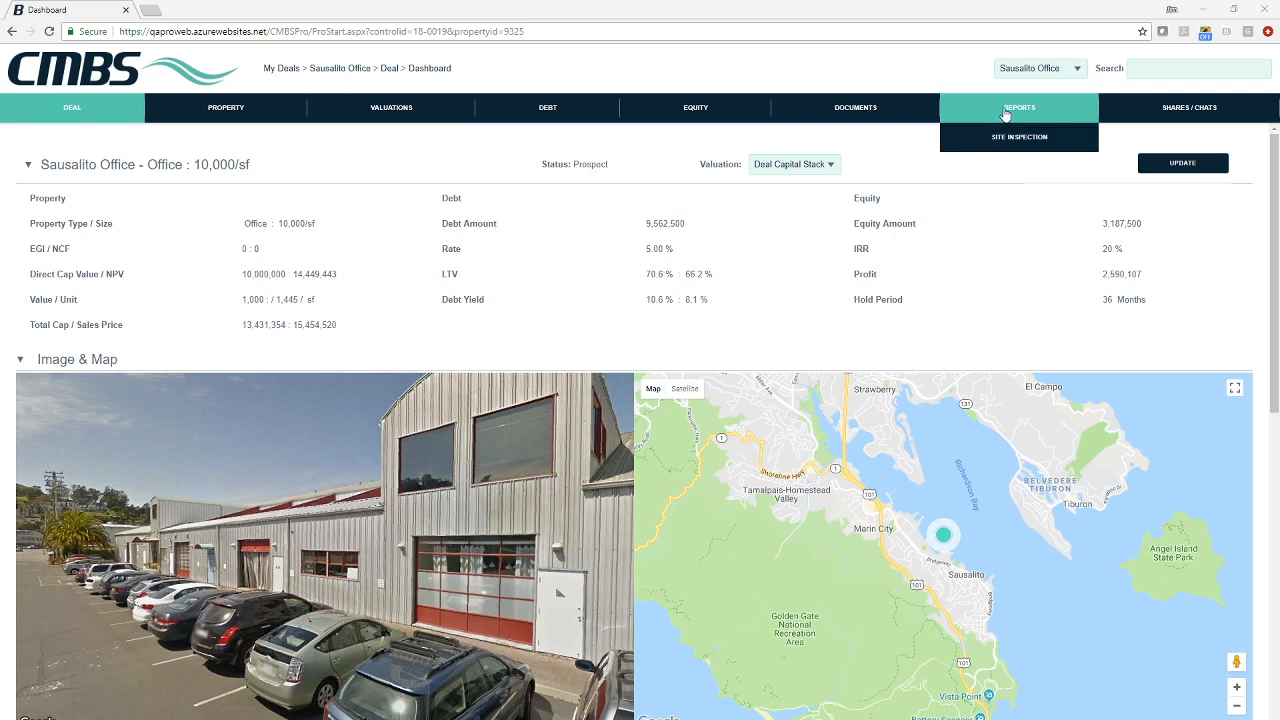
pyautogui.moveTo(1122, 122)
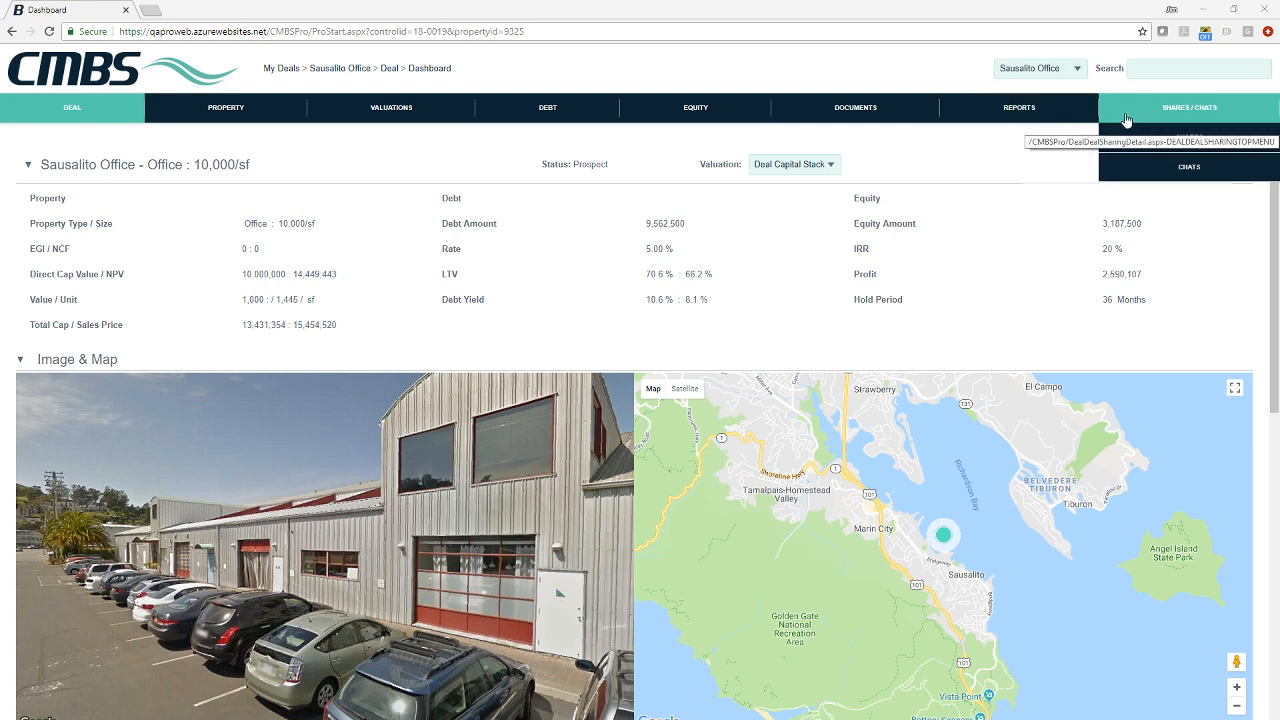